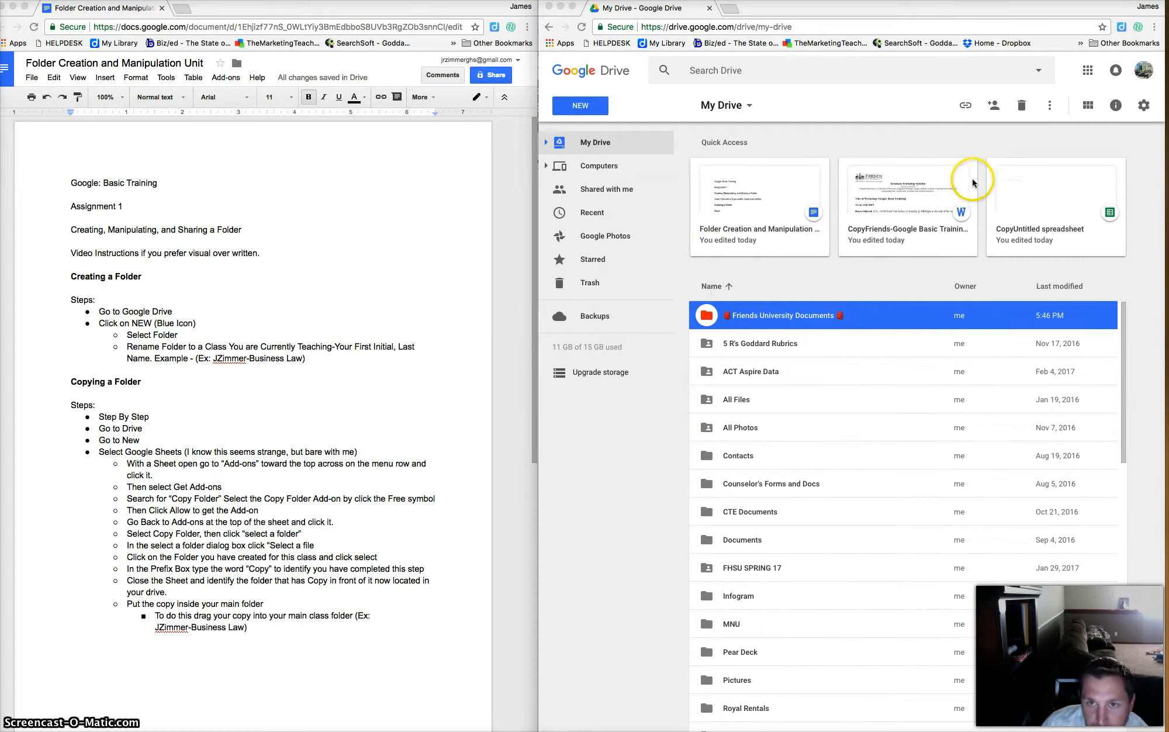
Bring Drive into focus, then open and close the Google apps launcher.
left_click(1089, 70)
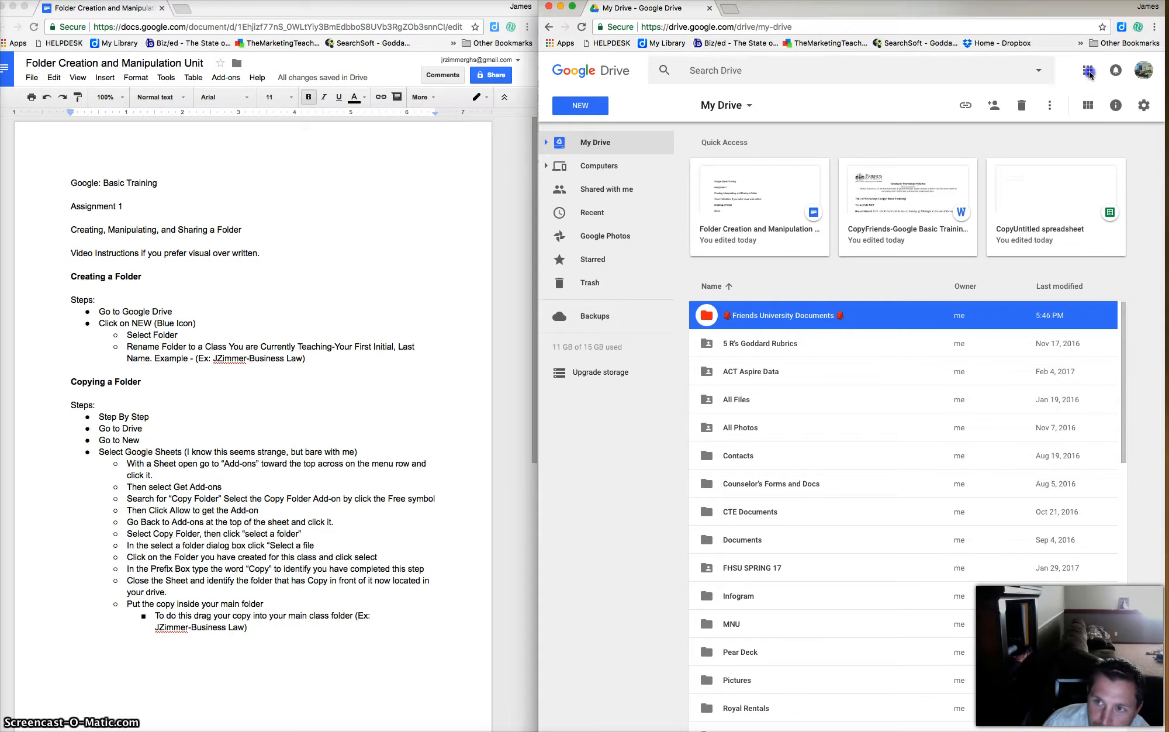
left_click(1088, 72)
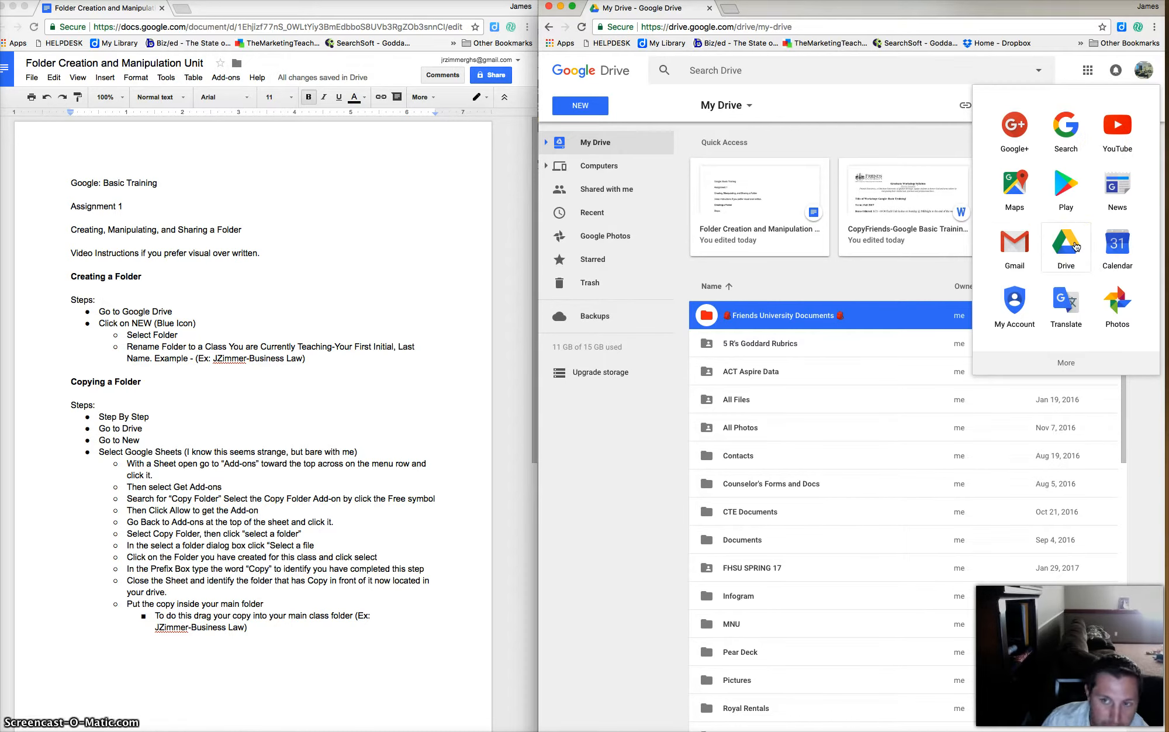
left_click(906, 268)
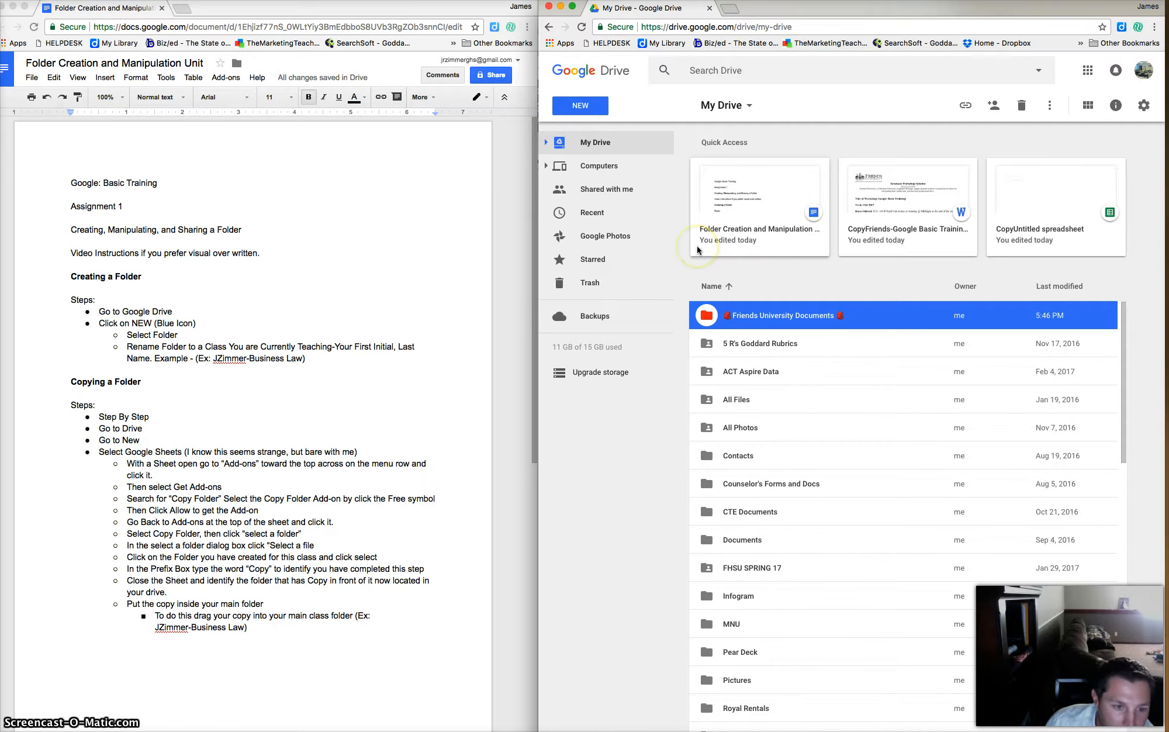
Create a new folder named 'JZimmer-Business Law' in My Drive.
left_click(589, 109)
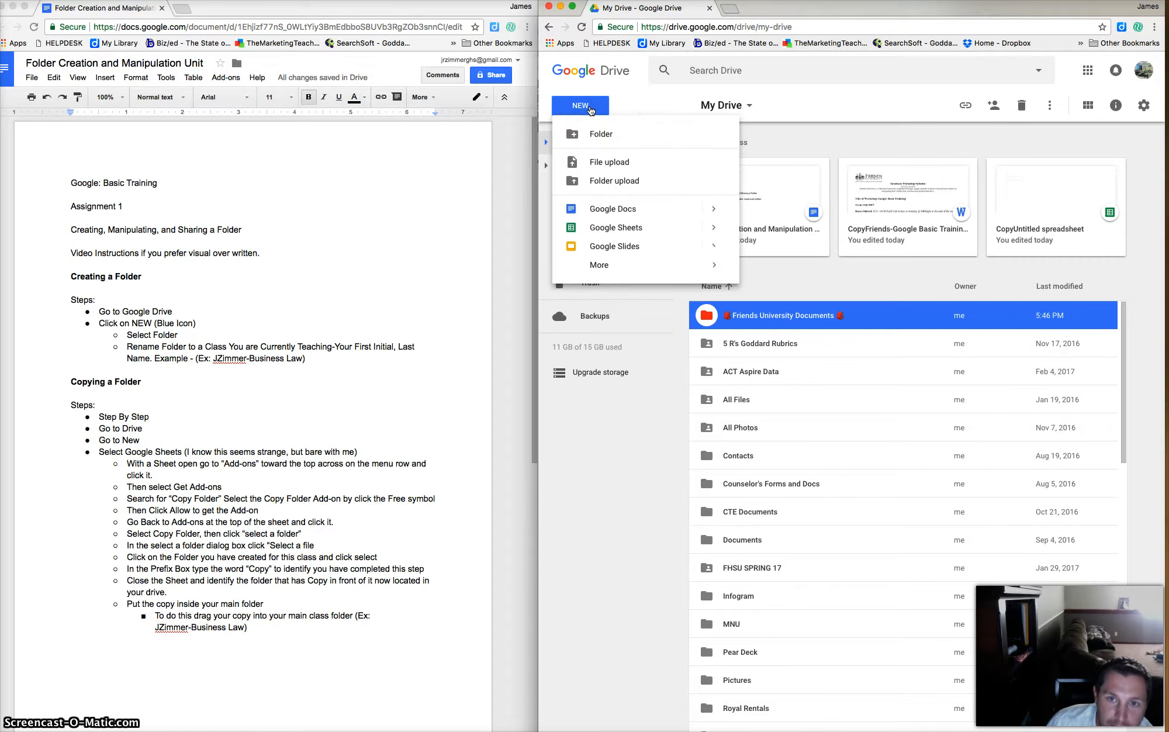
left_click(602, 136)
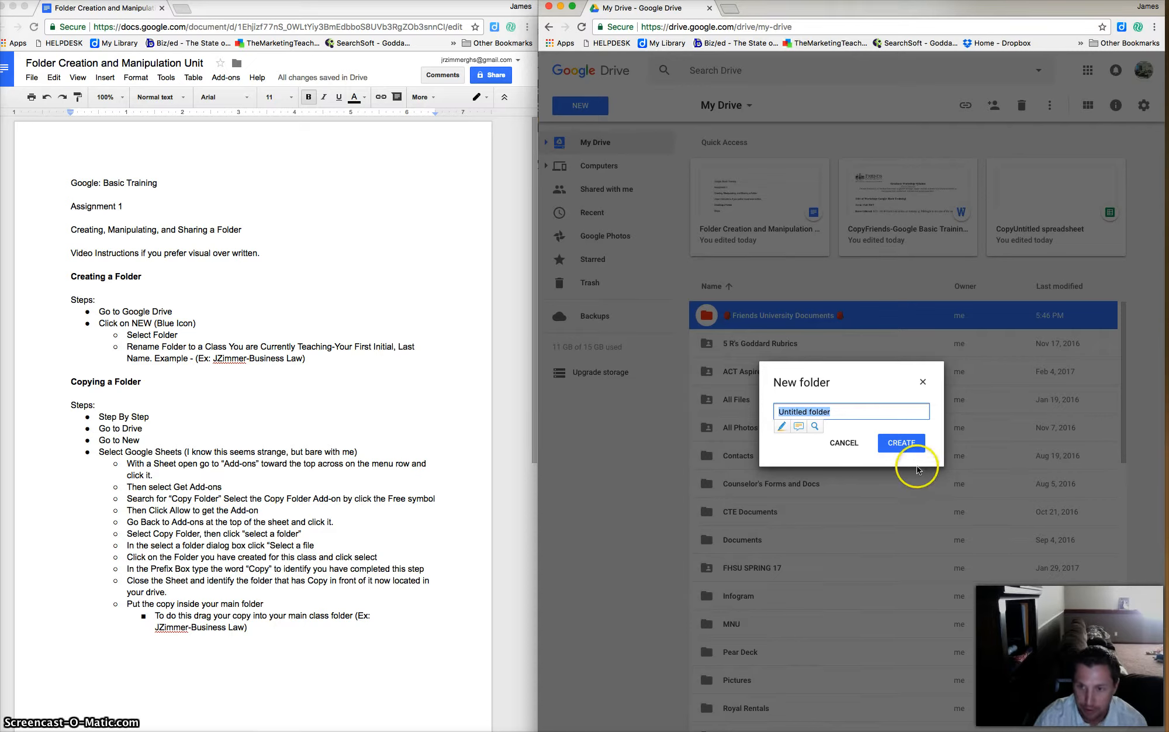
left_click(845, 412)
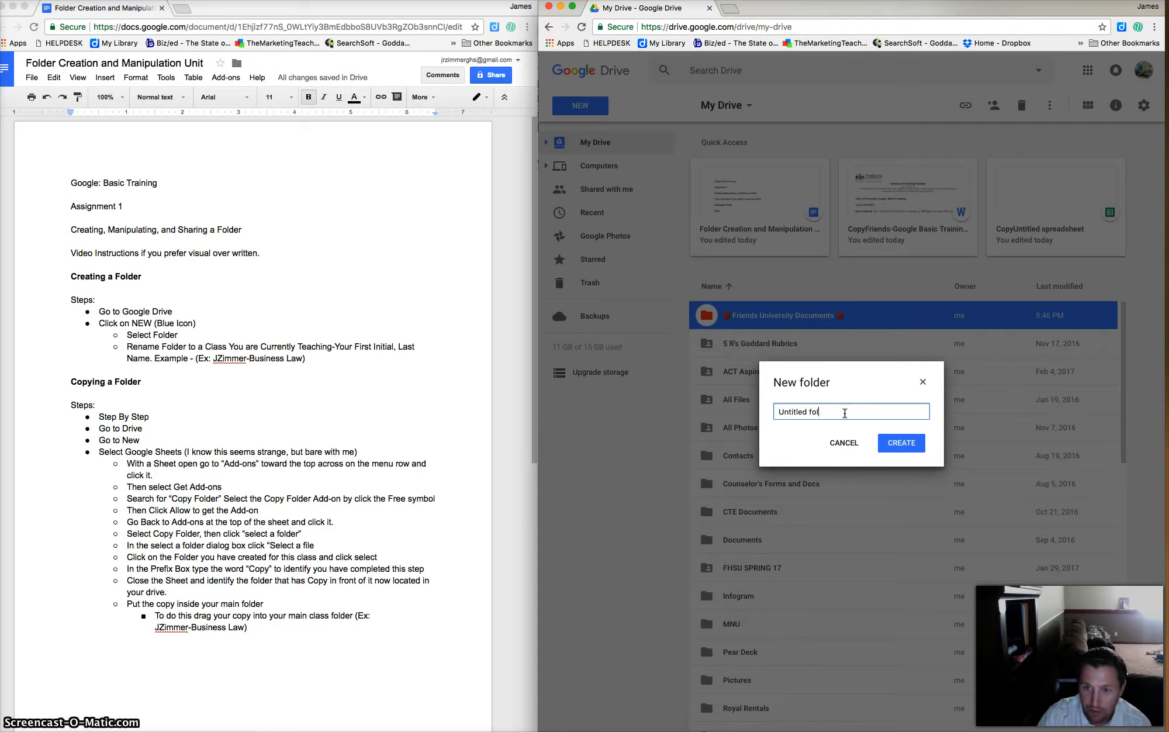
key("BackSpace")
key("BackSpace")
key("BackSpace")
key("BackSpace")
key("BackSpace")
key("BackSpace")
key("BackSpace")
key("BackSpace")
key("BackSpace")
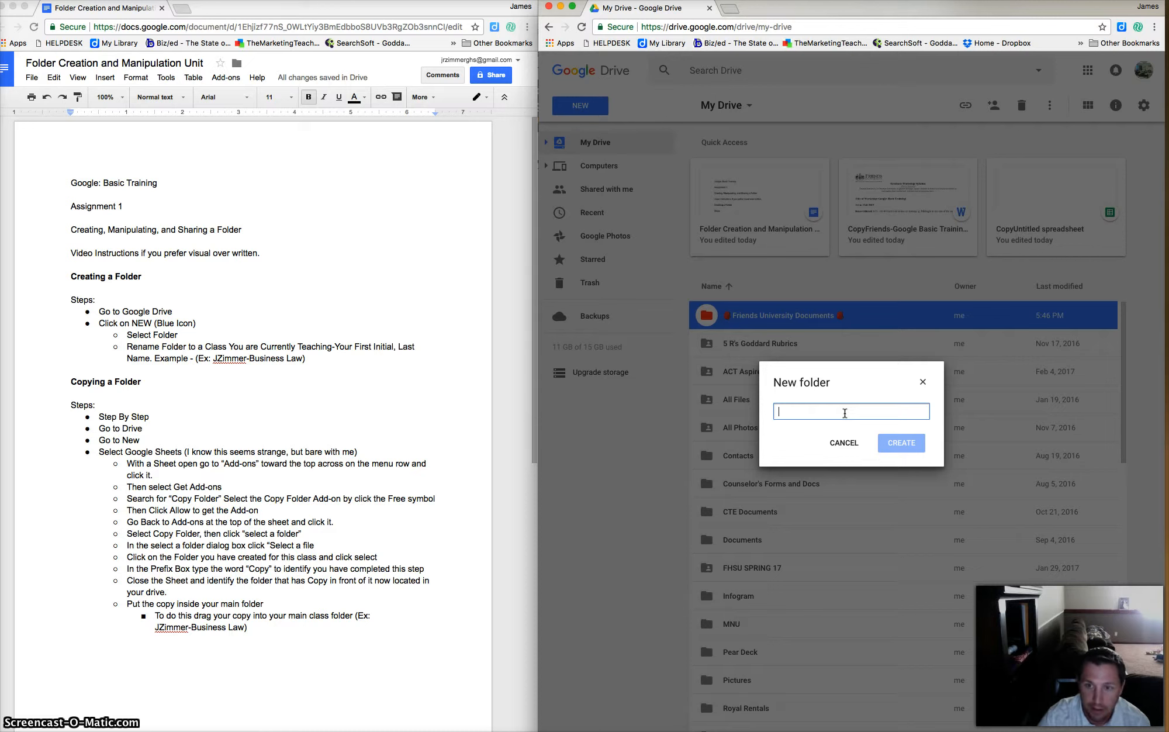
type("J")
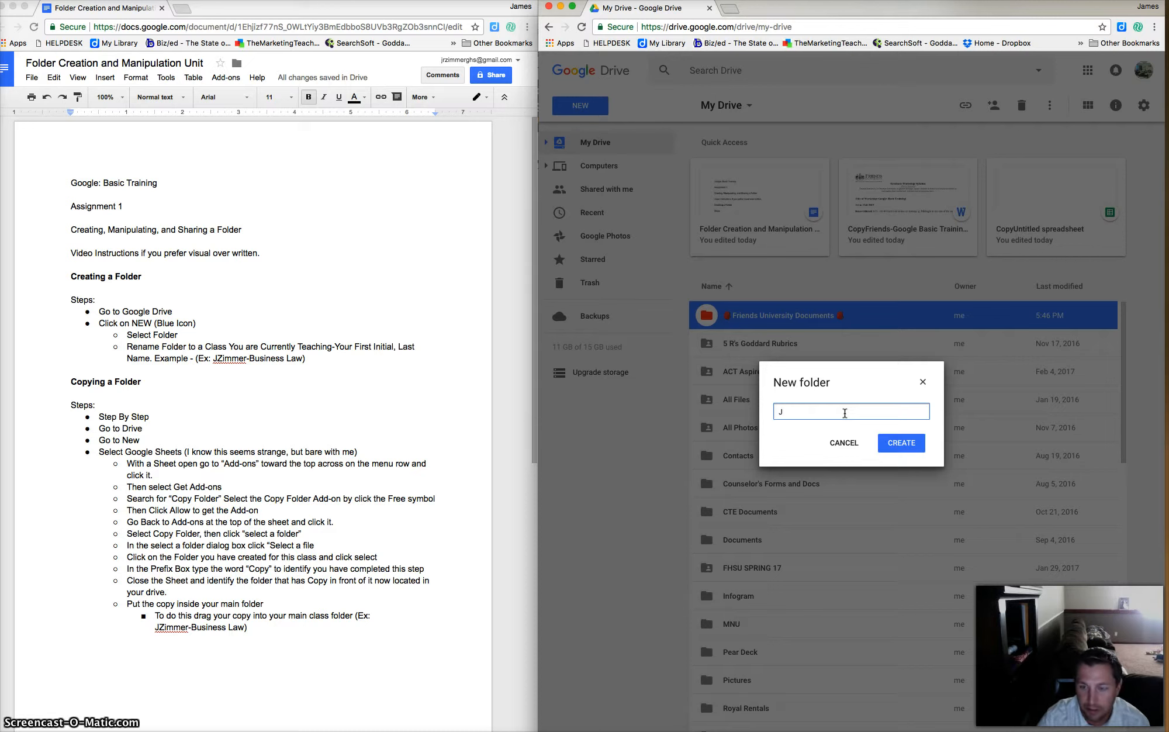
type("Zimm")
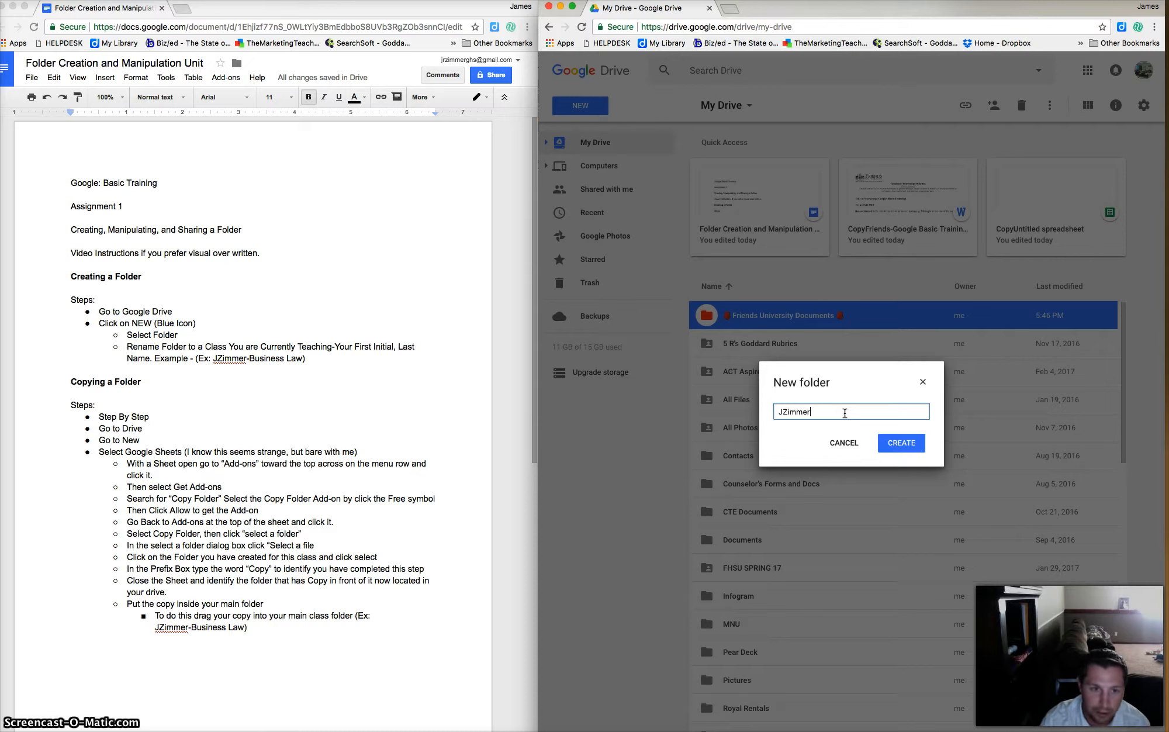
type("er")
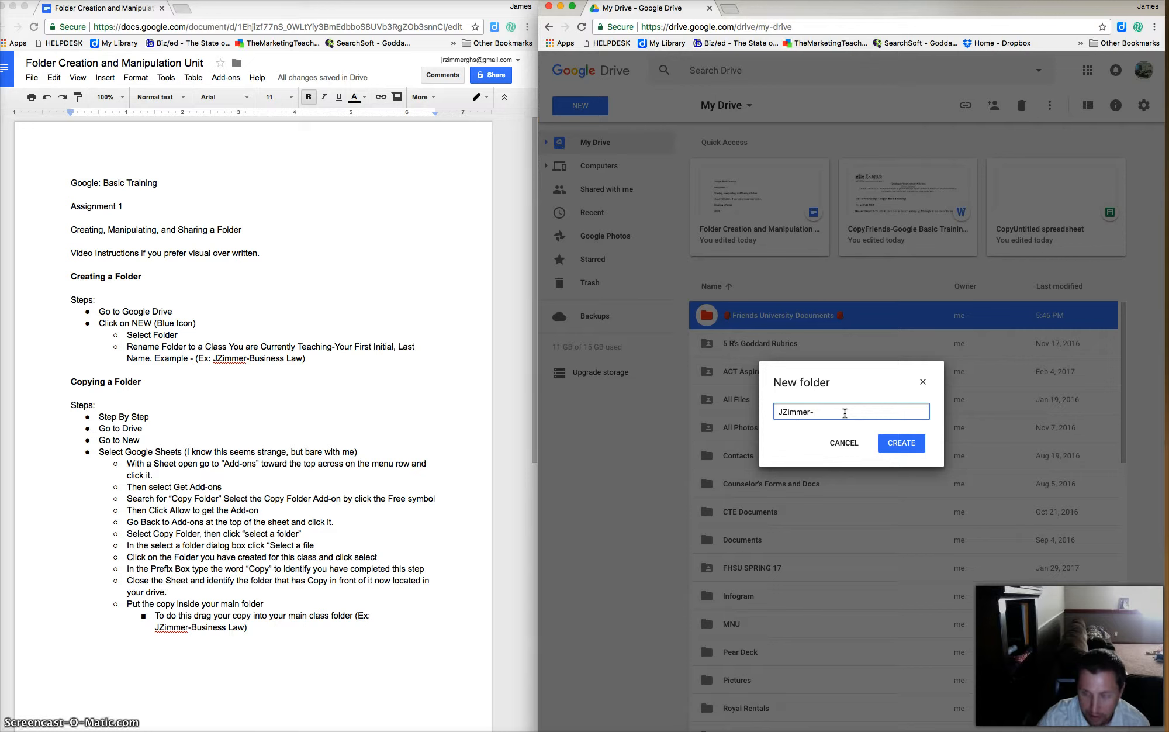
type("-Business Law")
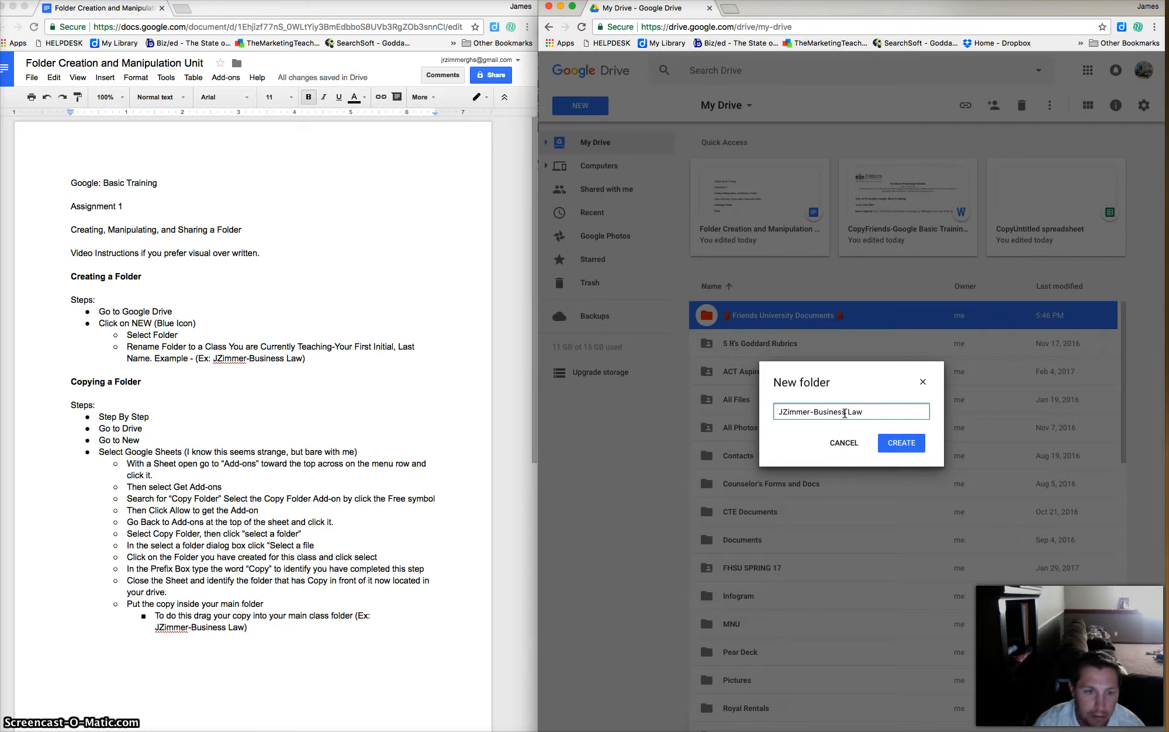
left_click(901, 443)
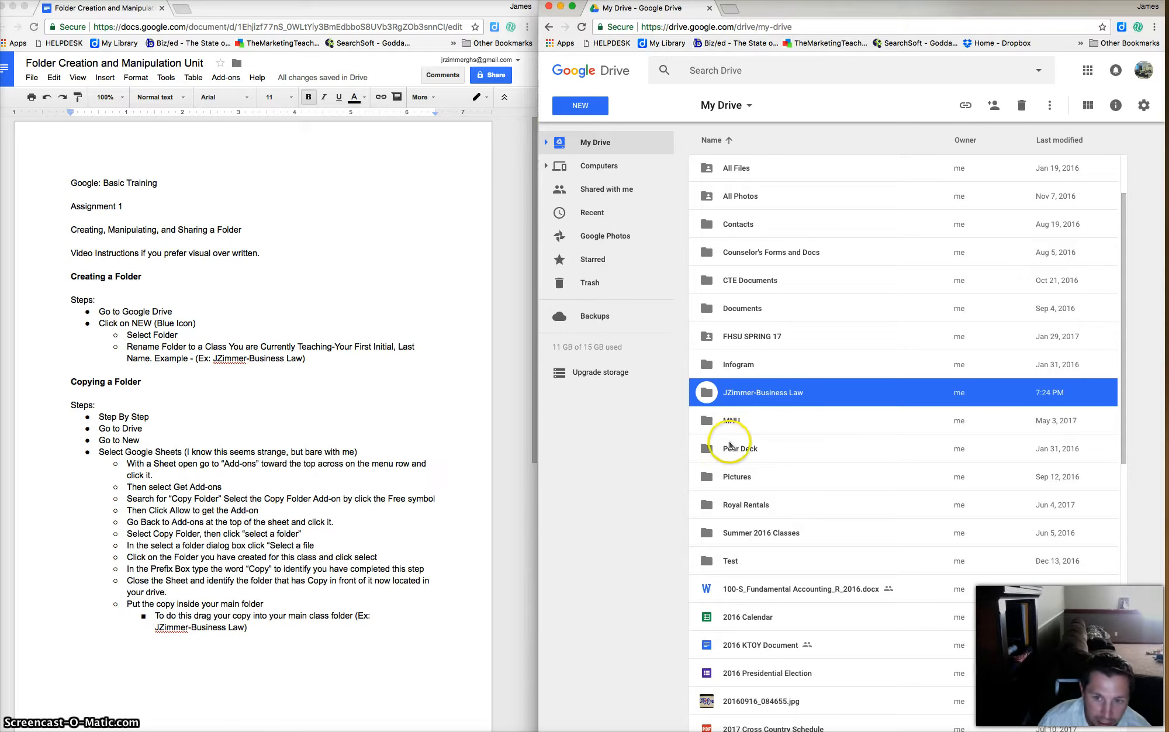
right_click(799, 391)
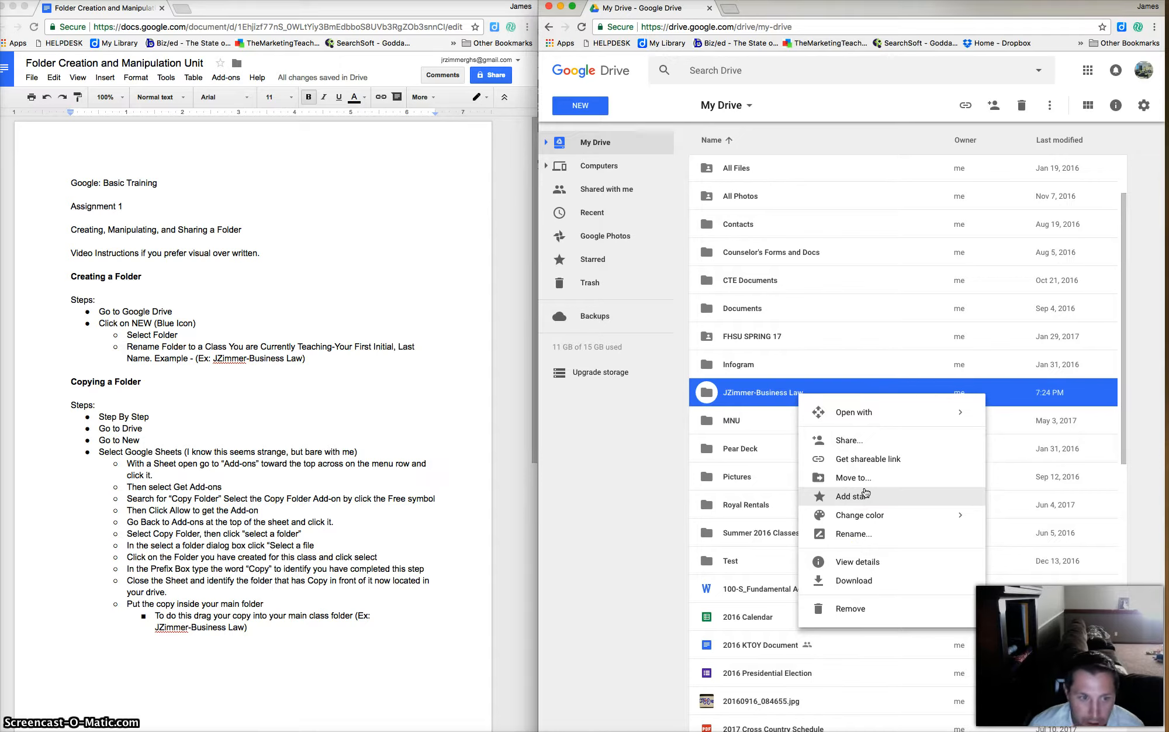
left_click(655, 420)
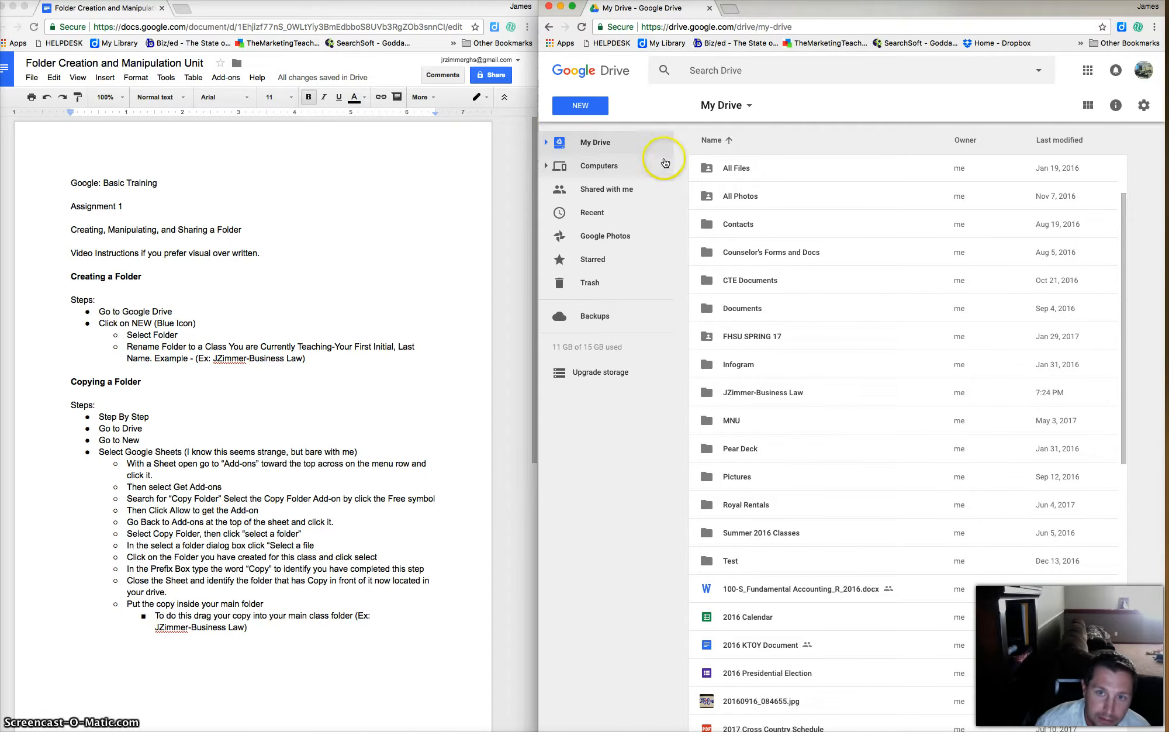
left_click(586, 108)
Start a blank Google Sheets spreadsheet and search add-ons for 'Copy' to confirm Copy Folder is installed.
left_click(640, 229)
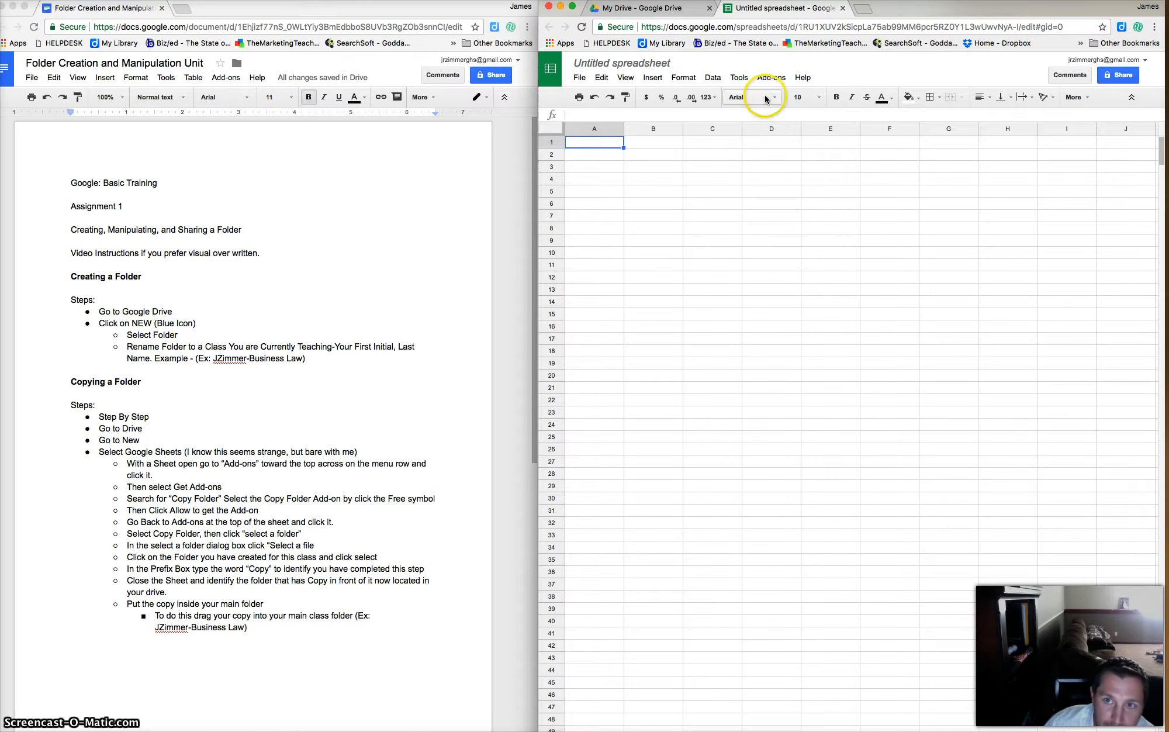
left_click(772, 78)
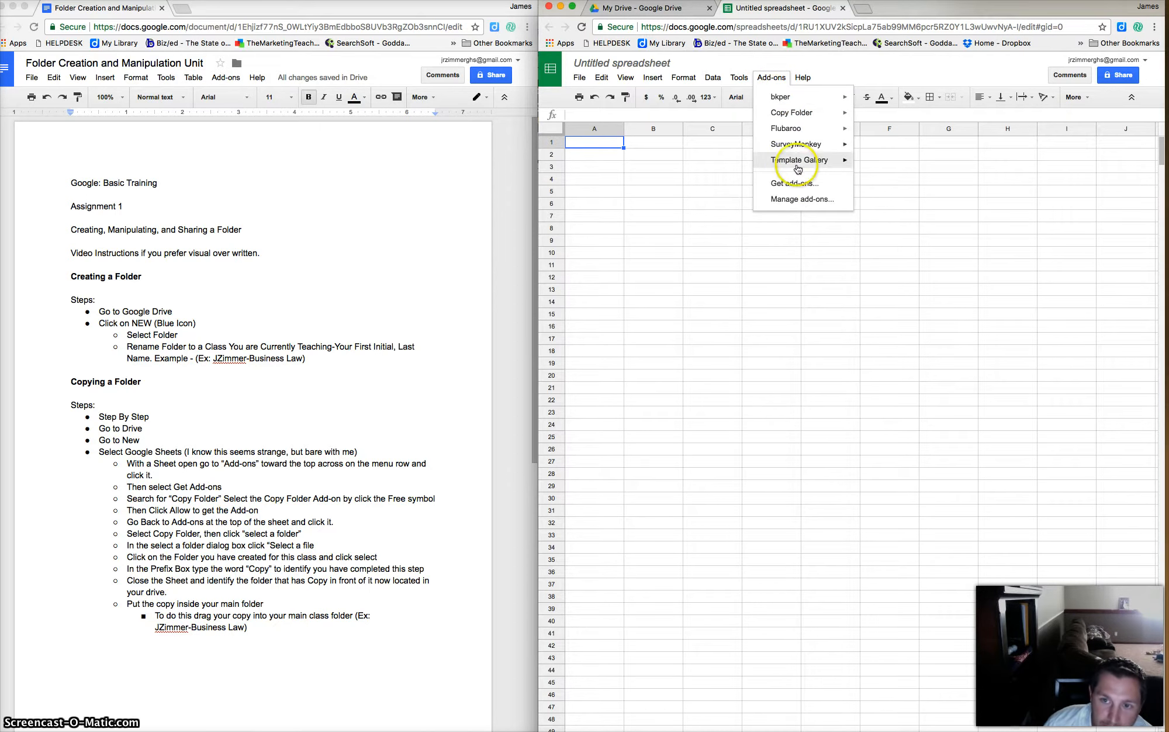
left_click(795, 184)
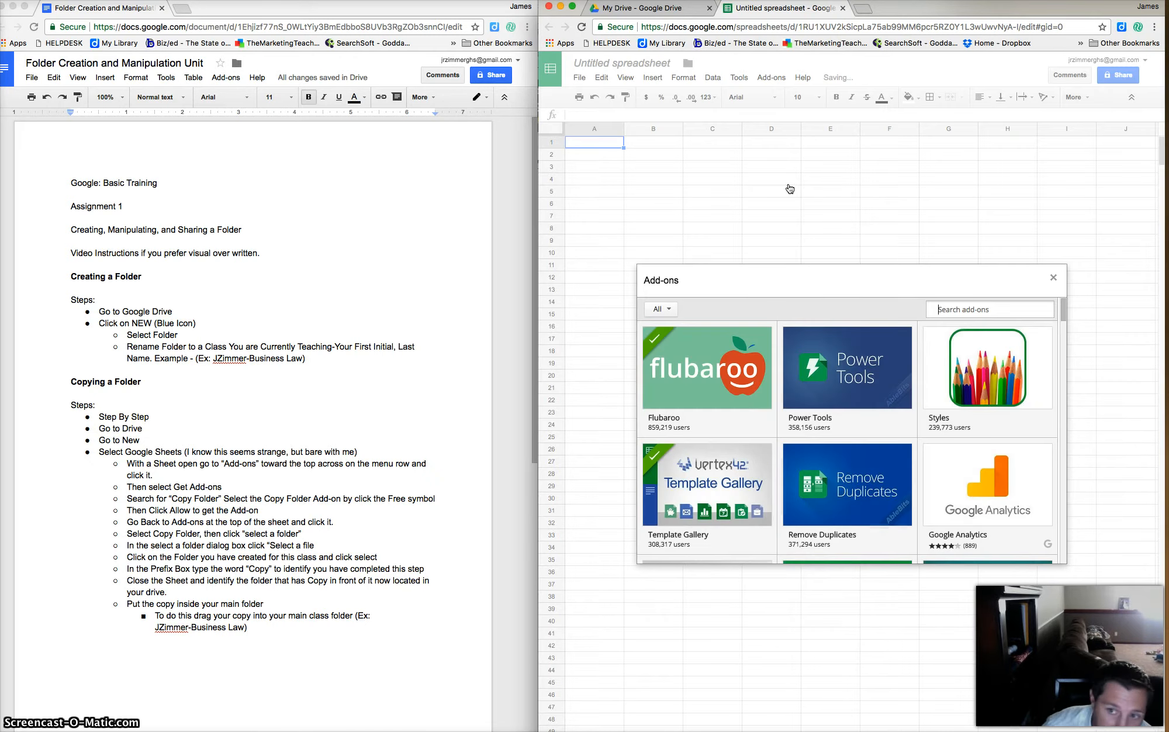
left_click(955, 312)
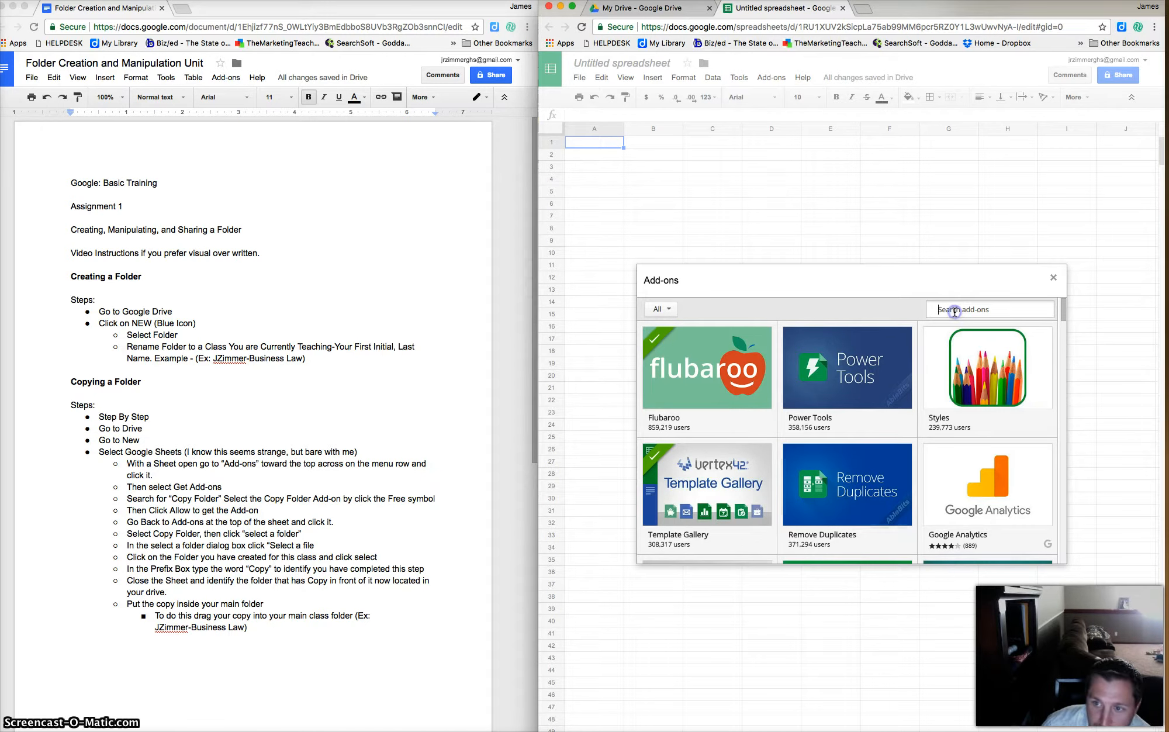
type("Copy Folder")
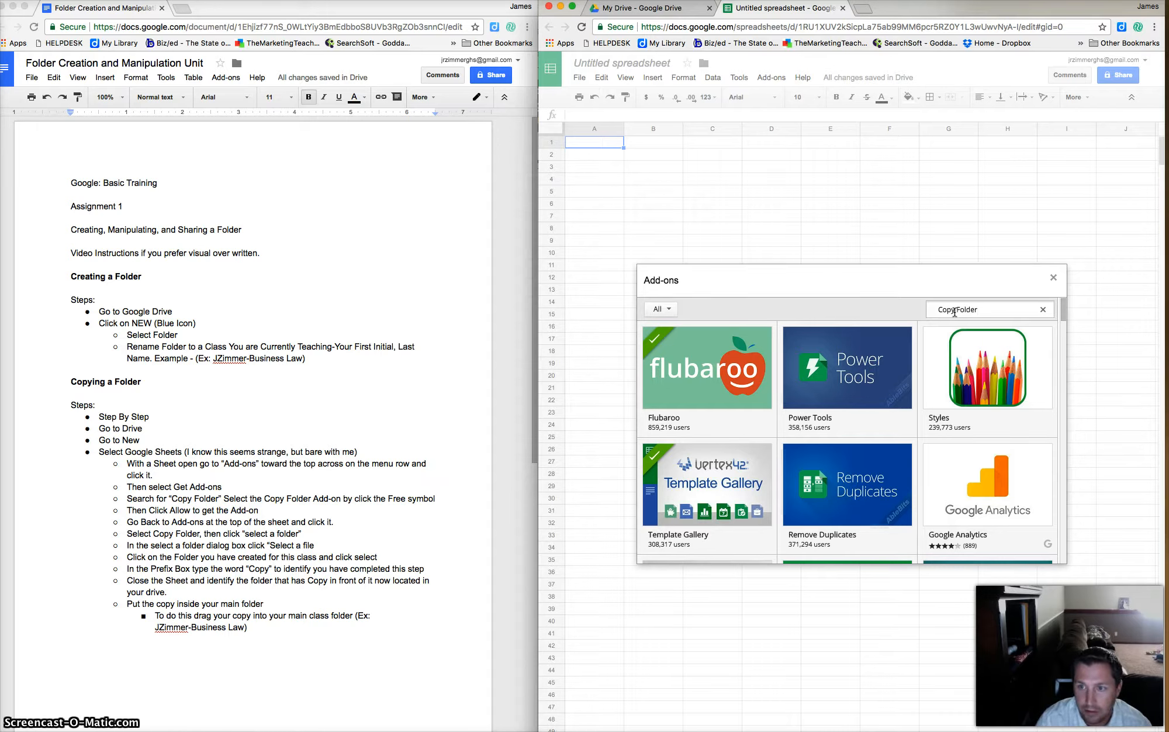
key("Return")
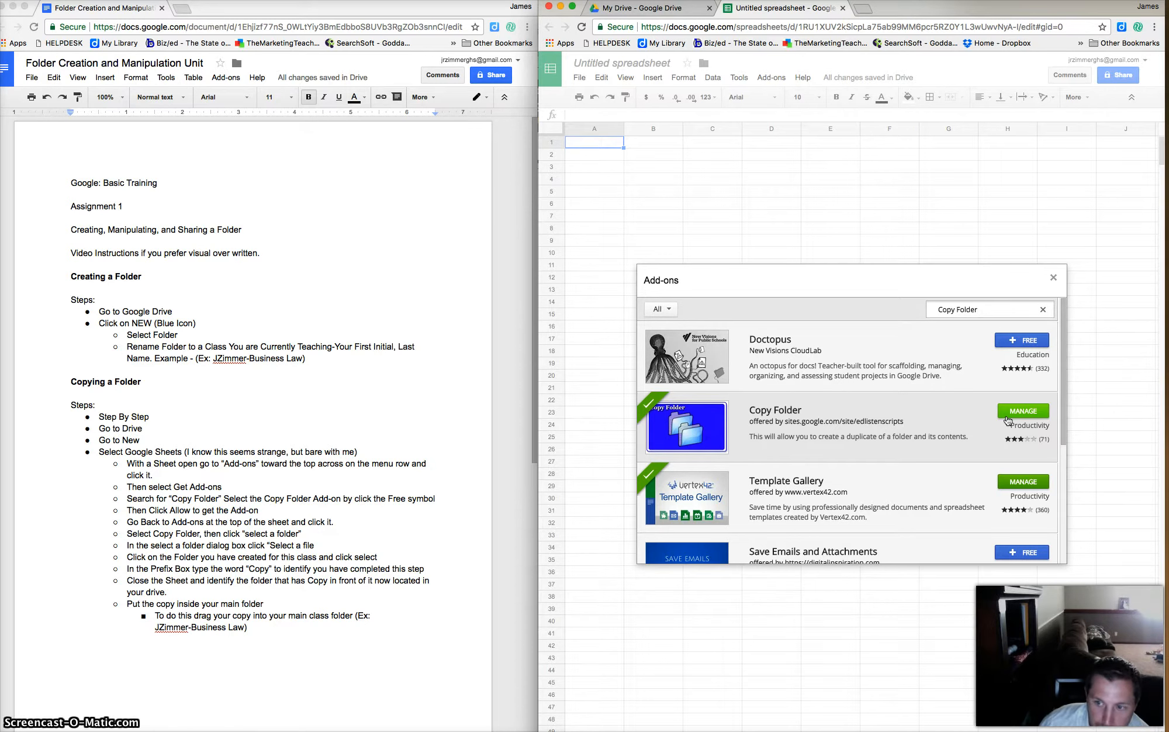
left_click(1053, 282)
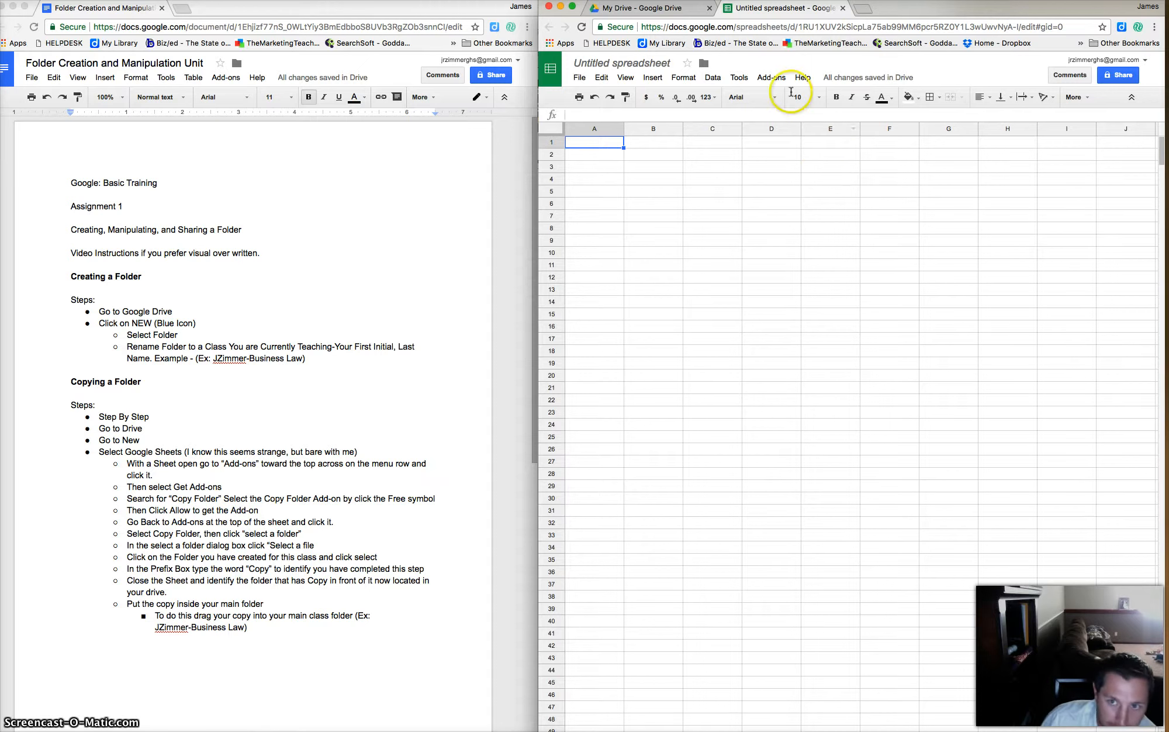
left_click(771, 78)
left_click(787, 115)
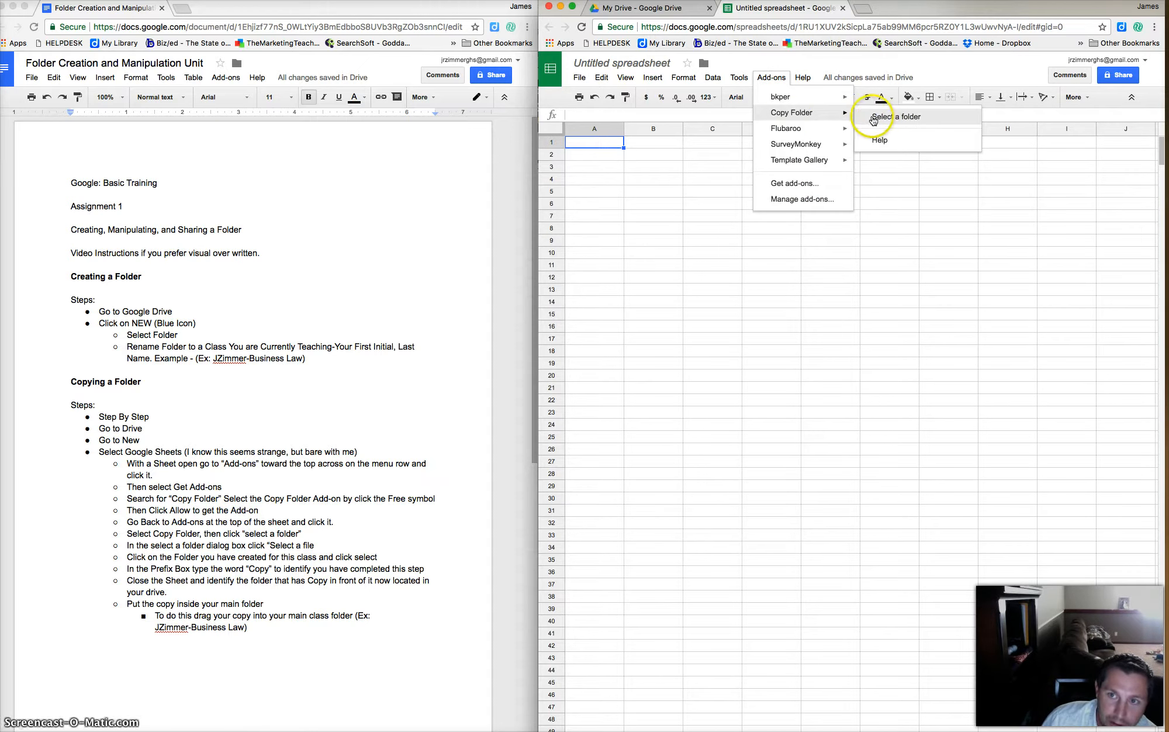
left_click(881, 117)
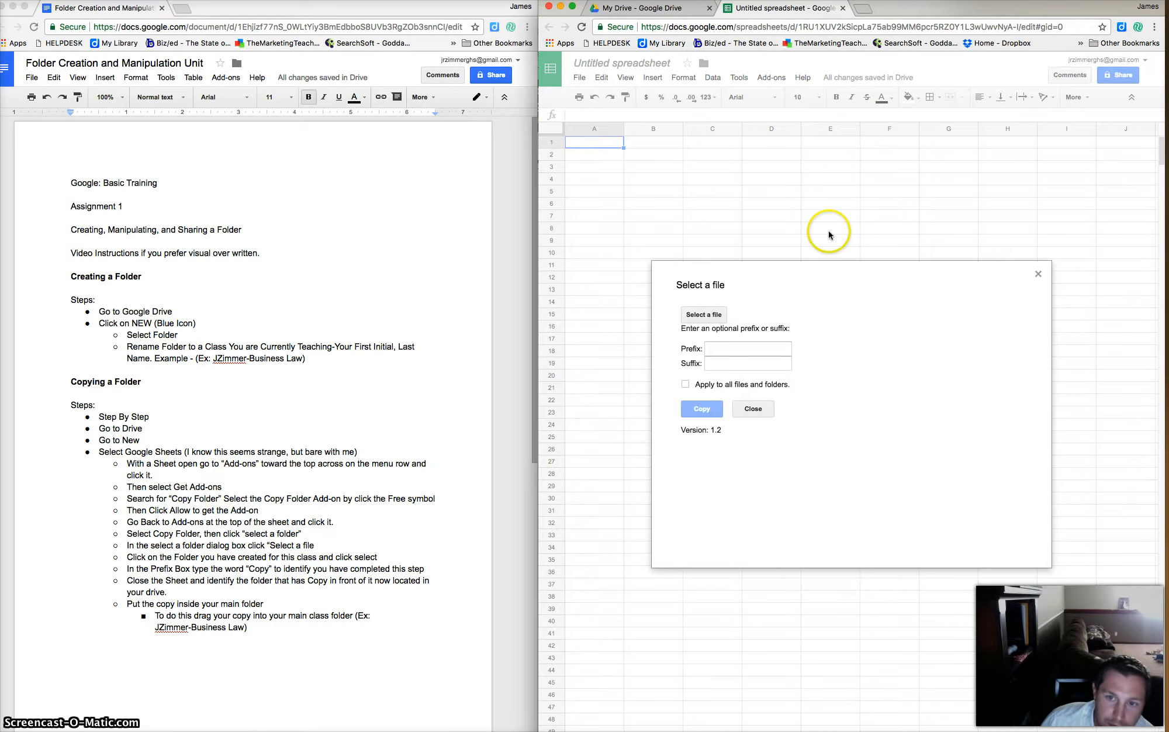
left_click(708, 308)
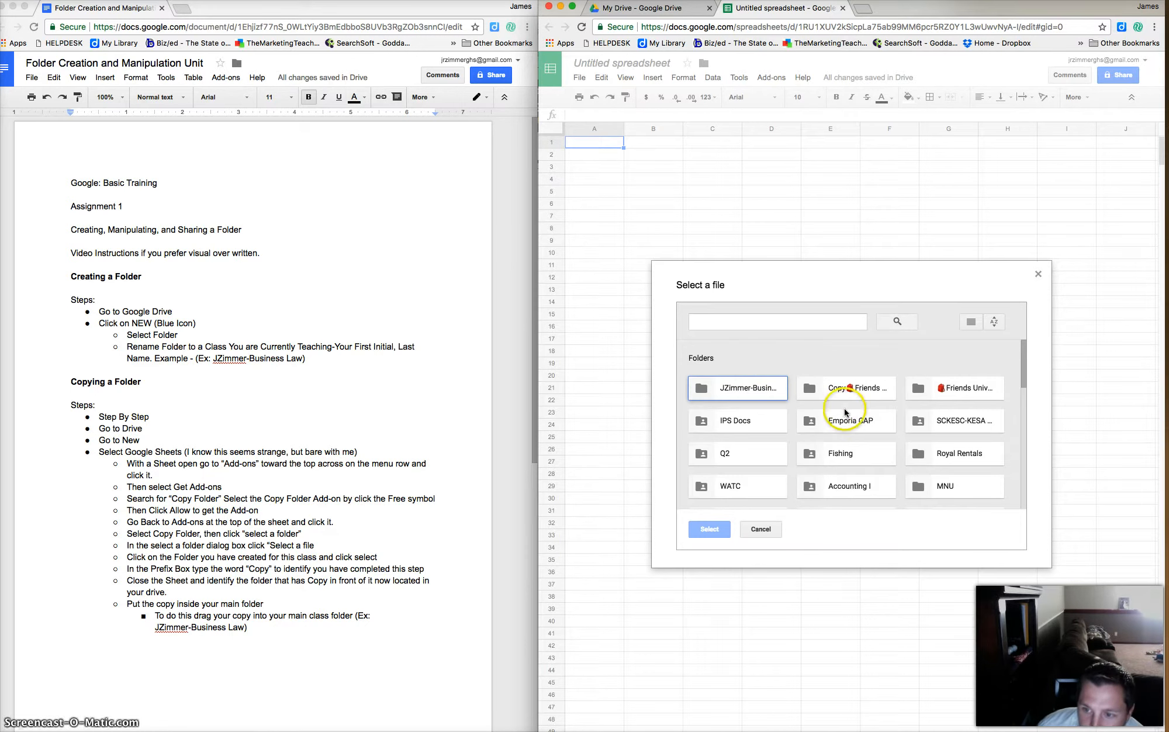
left_click(737, 391)
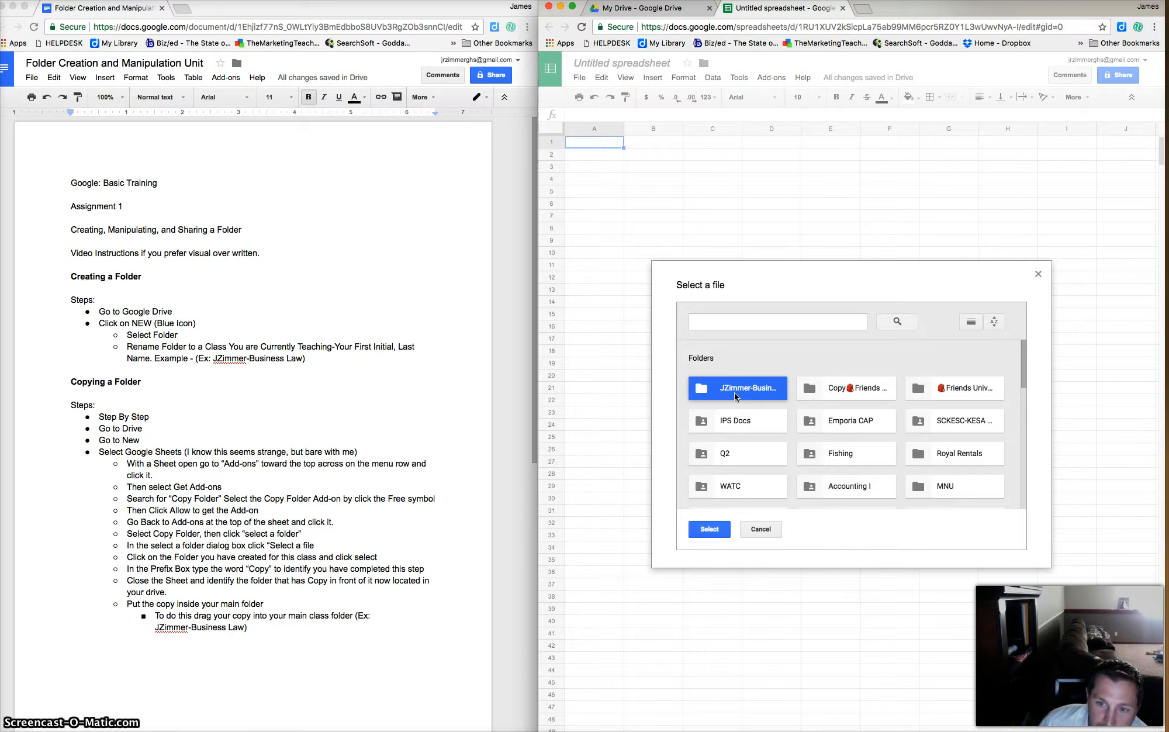
left_click(709, 533)
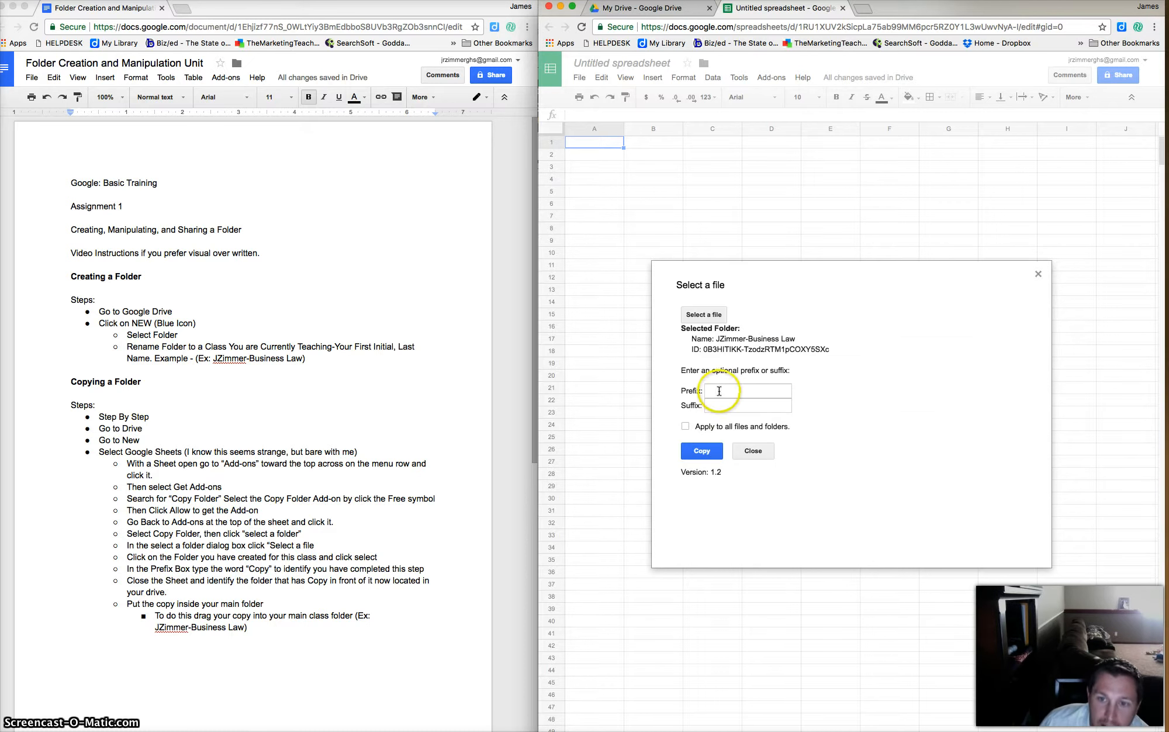
Set the copy prefix to 'Copy' and run the folder copy.
left_click(719, 390)
type("Copy")
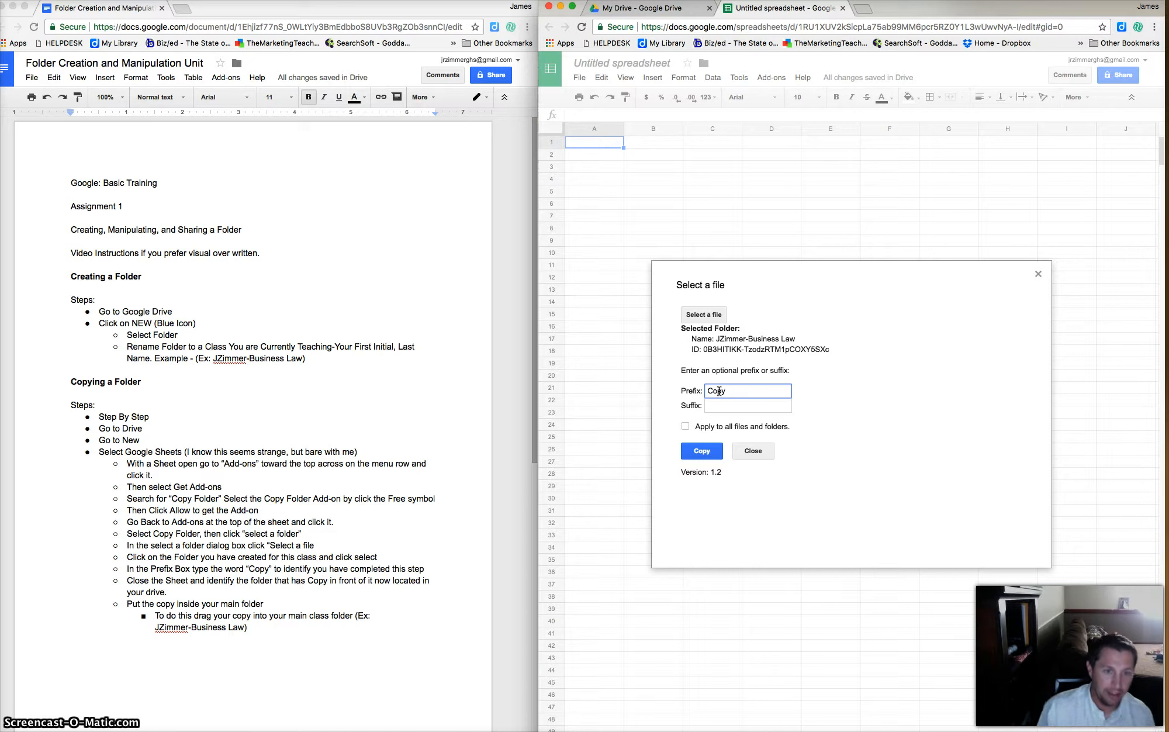
left_click(730, 391)
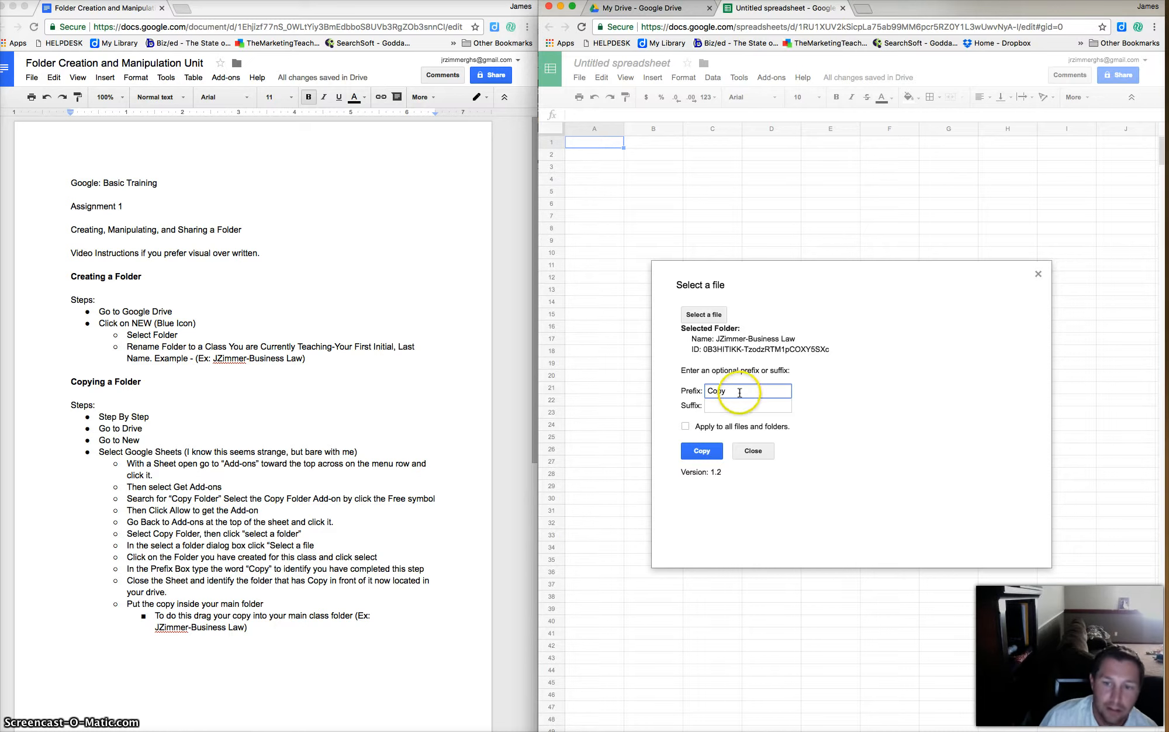
left_click(703, 453)
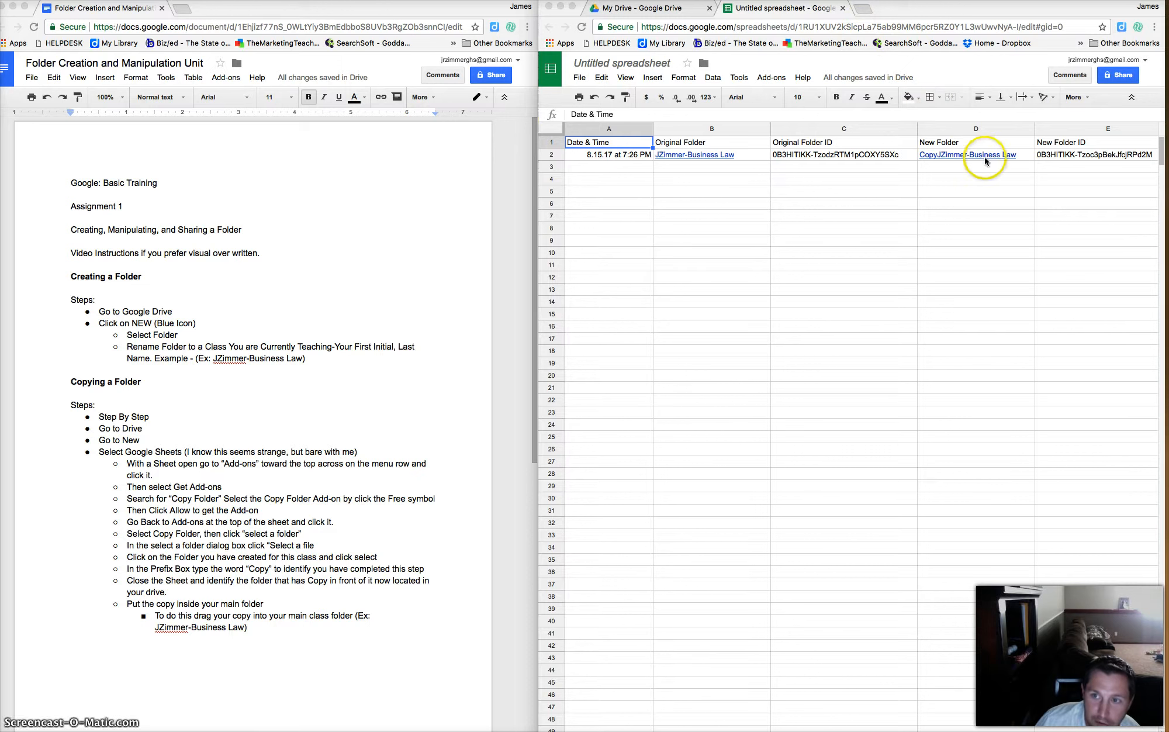
Drag CopyJZimmer-Business Law into JZimmer-Business Law, verify it, and return to My Drive.
left_click(842, 9)
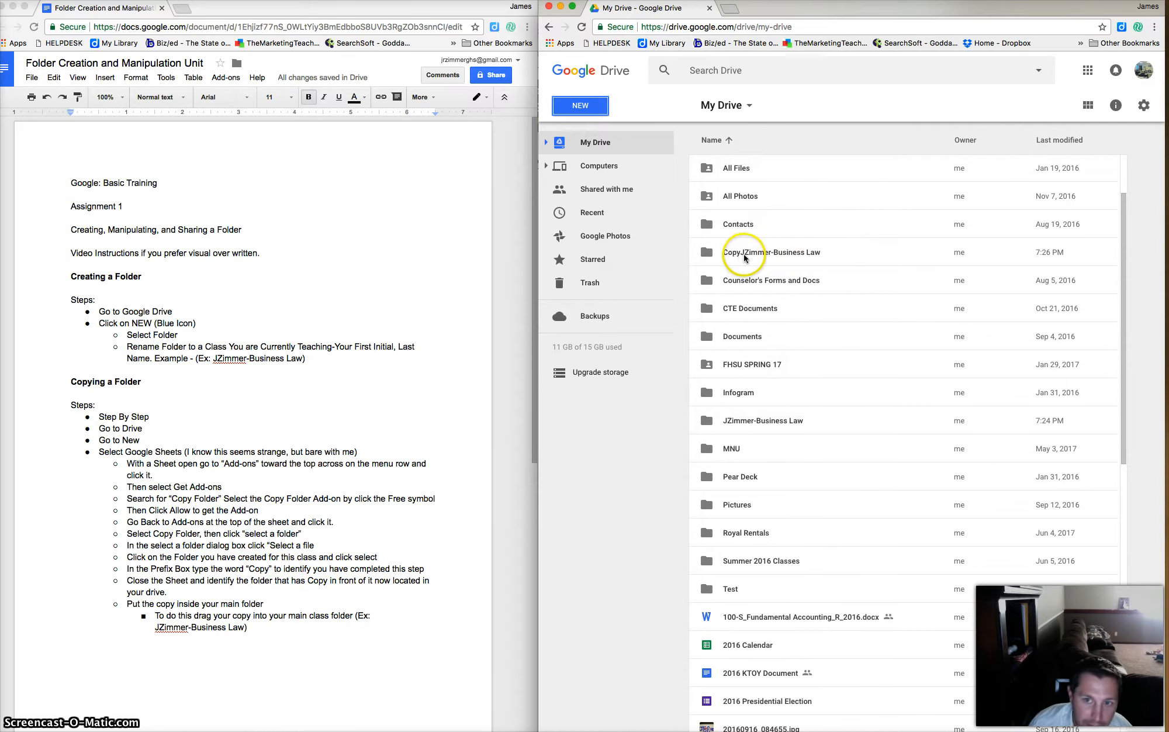
left_click(784, 251)
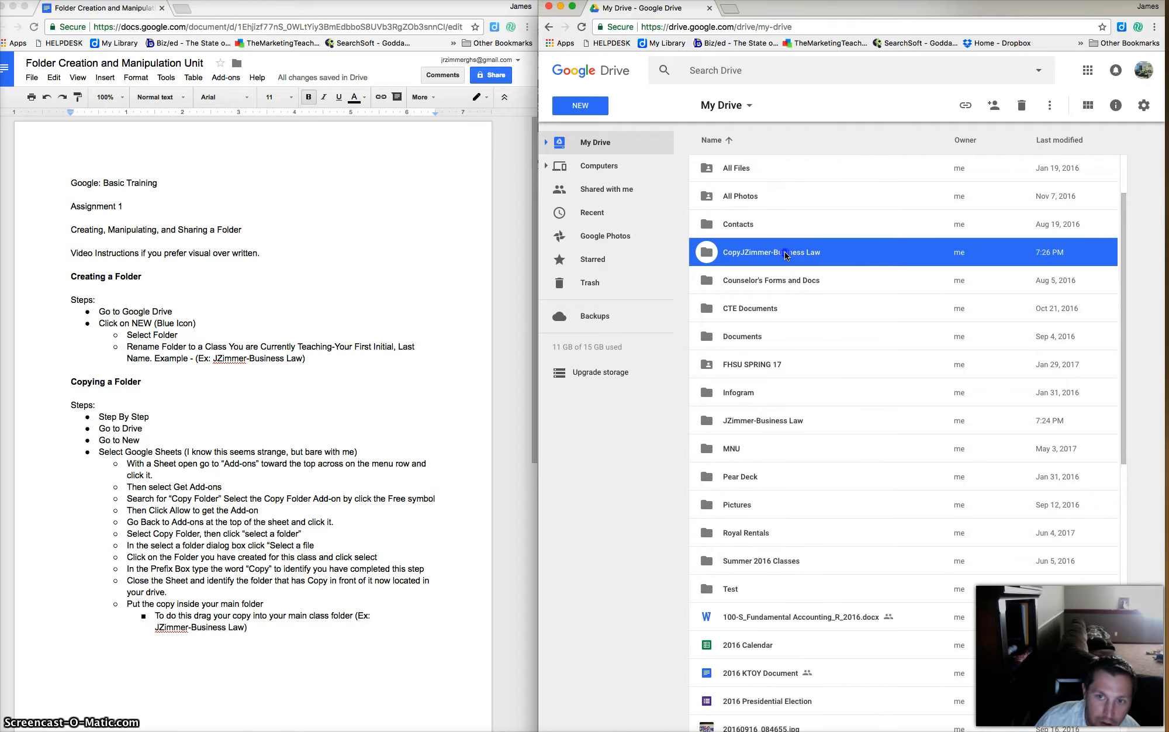
left_click_drag(785, 251, 753, 416)
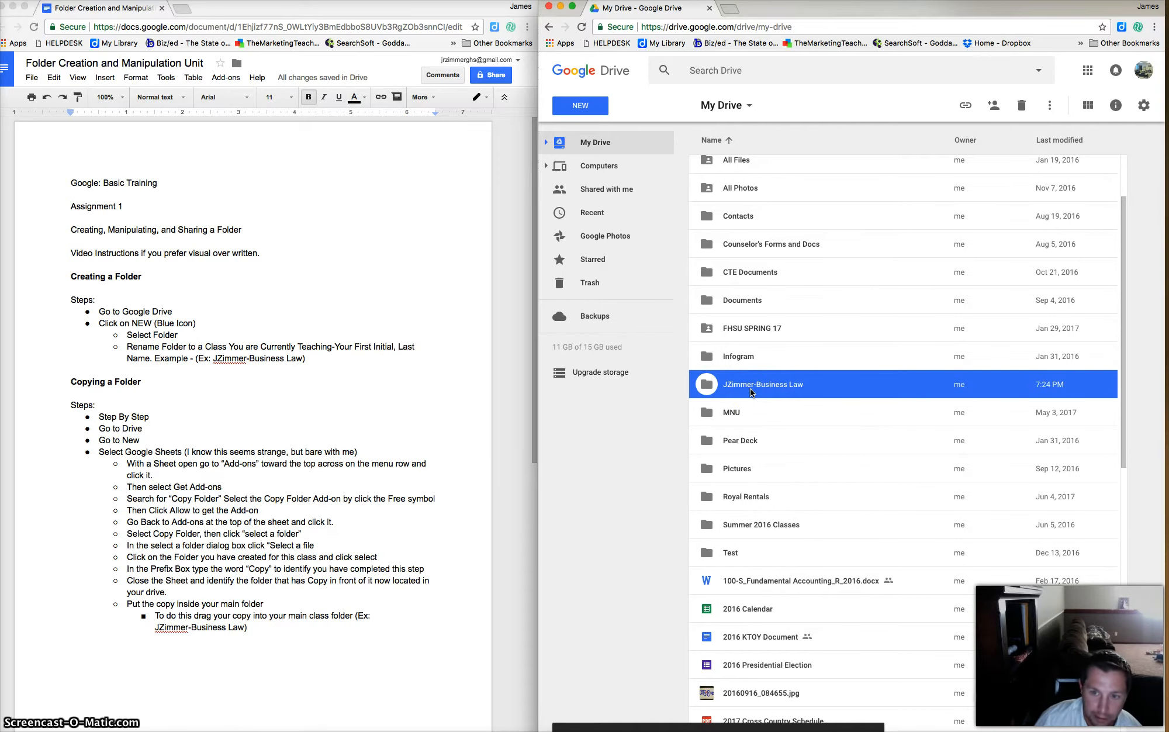
double_click(749, 388)
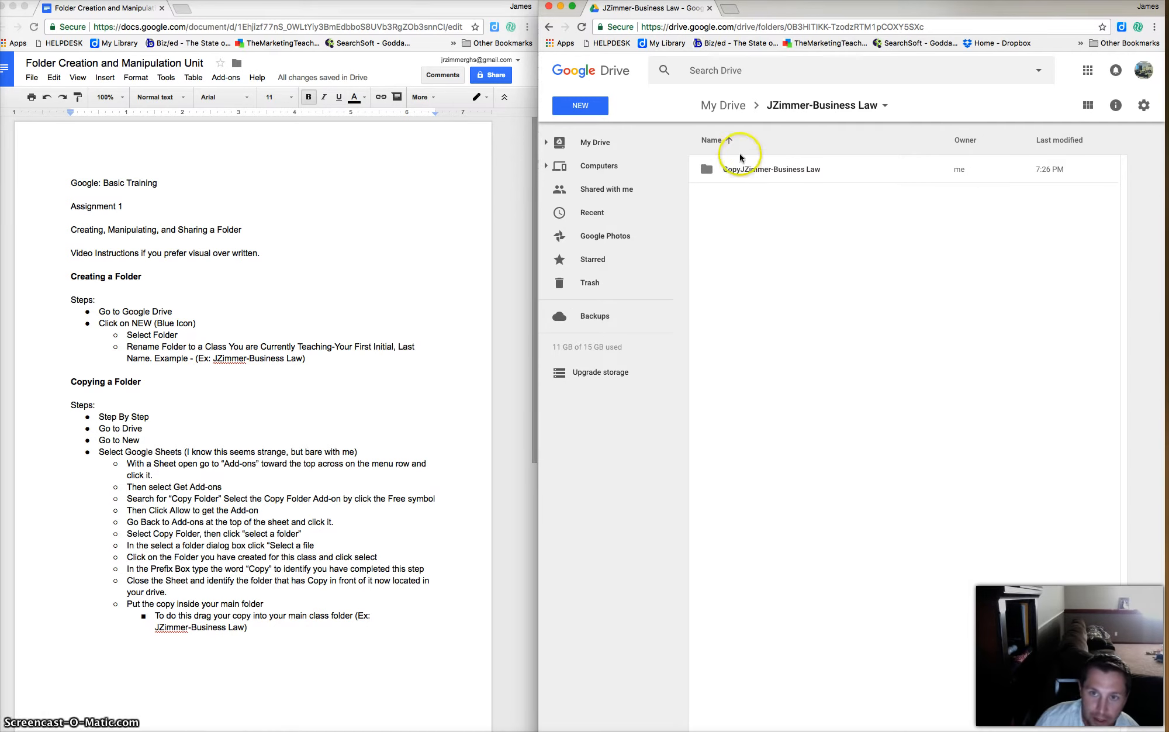
left_click(723, 106)
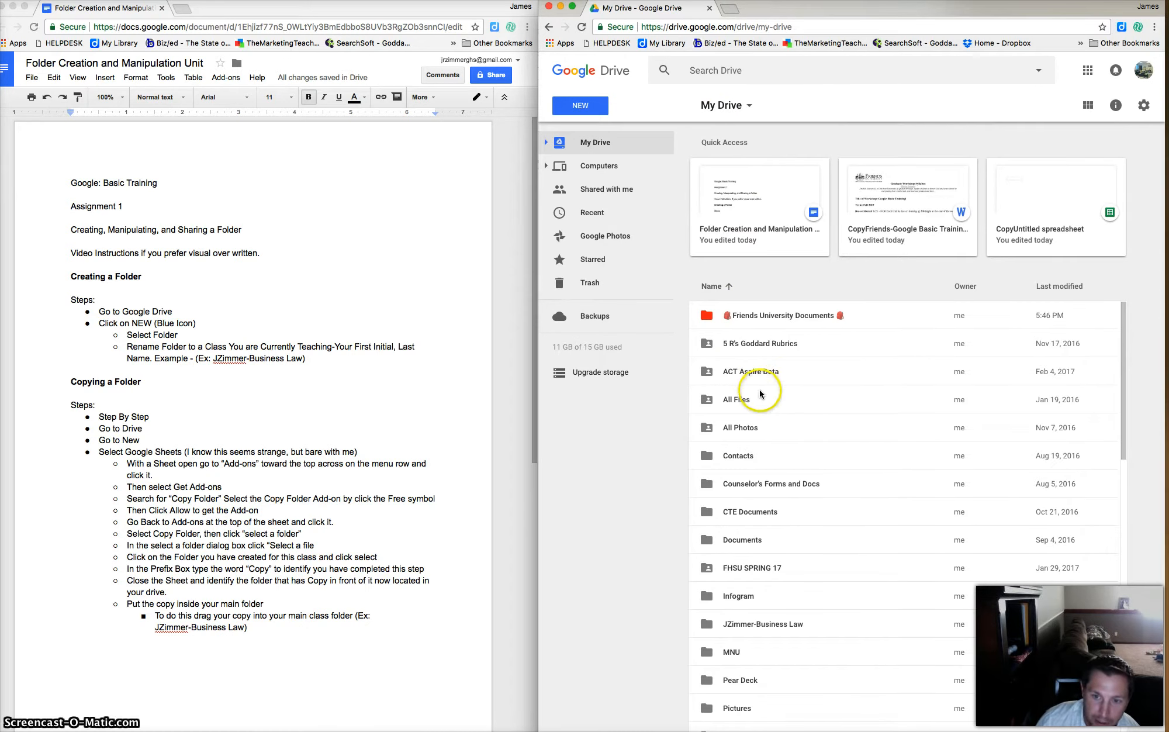
scroll(754, 628, "down", 4)
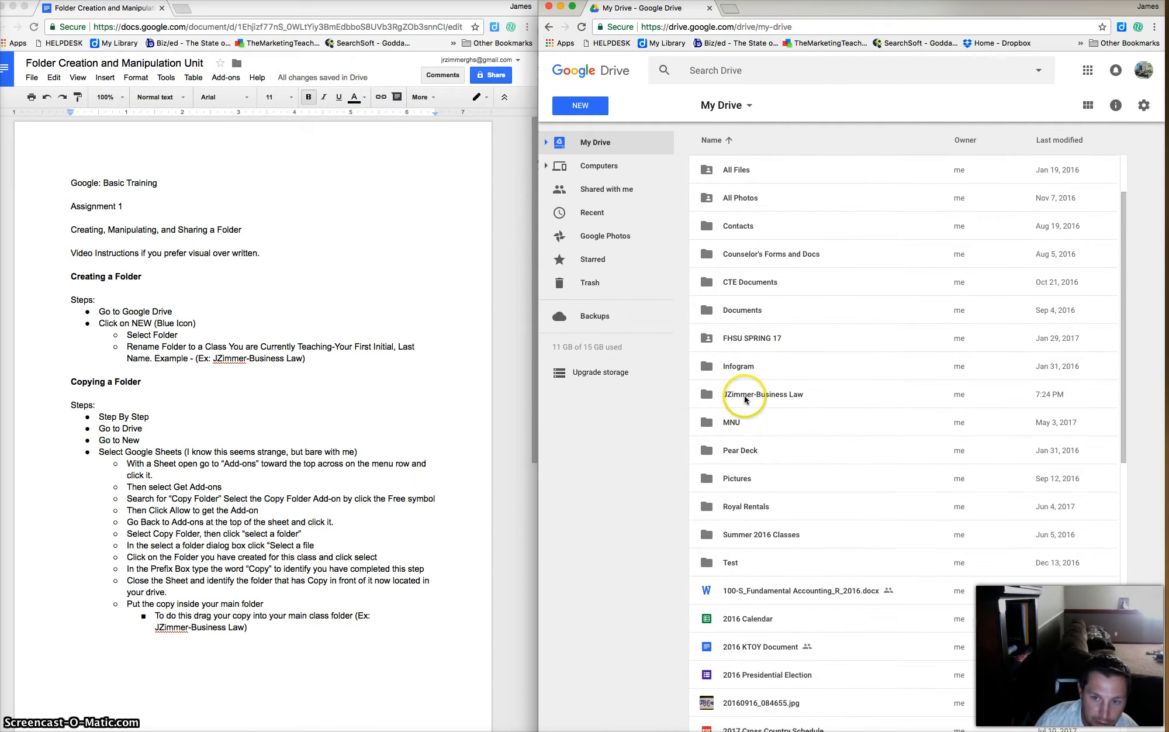
scroll(187, 543, "down", 3)
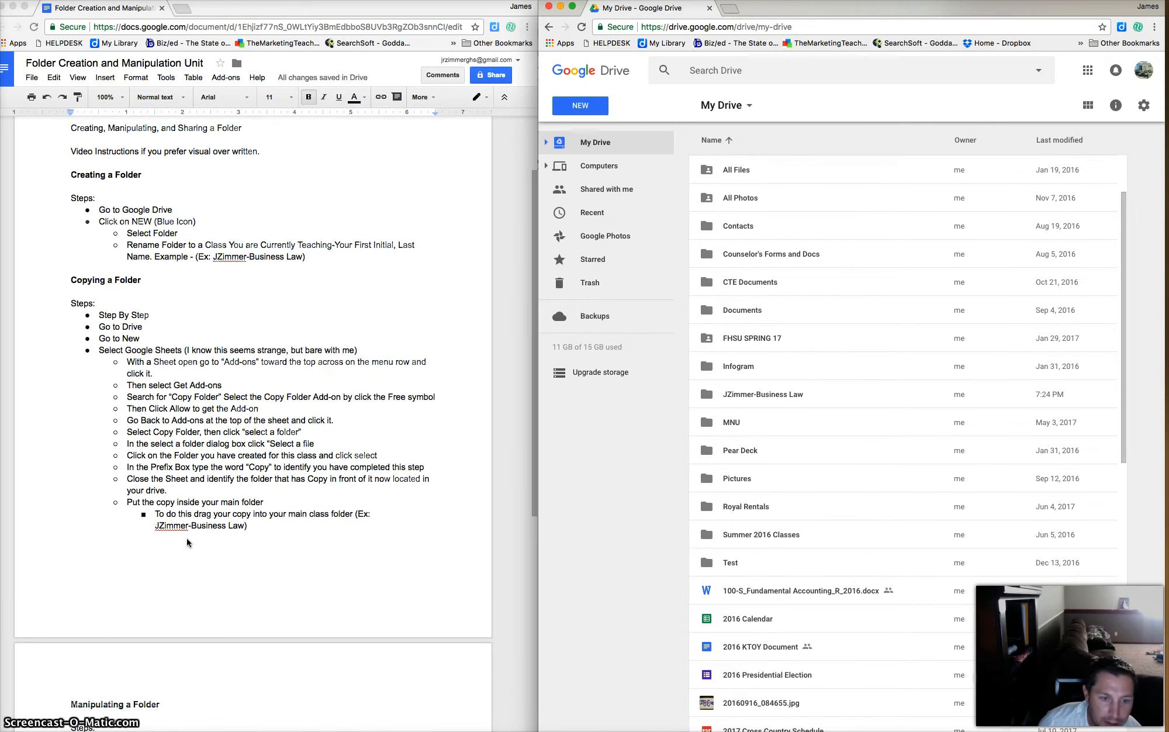
scroll(186, 543, "down", 5)
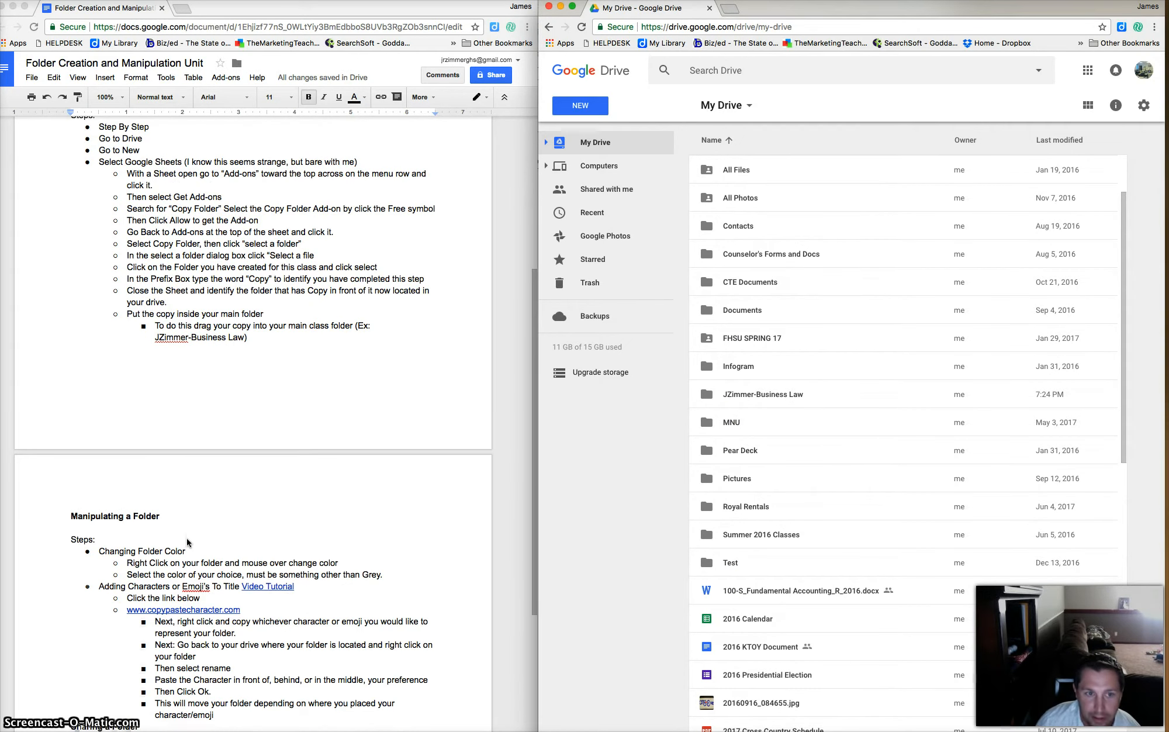
scroll(186, 541, "down", 5)
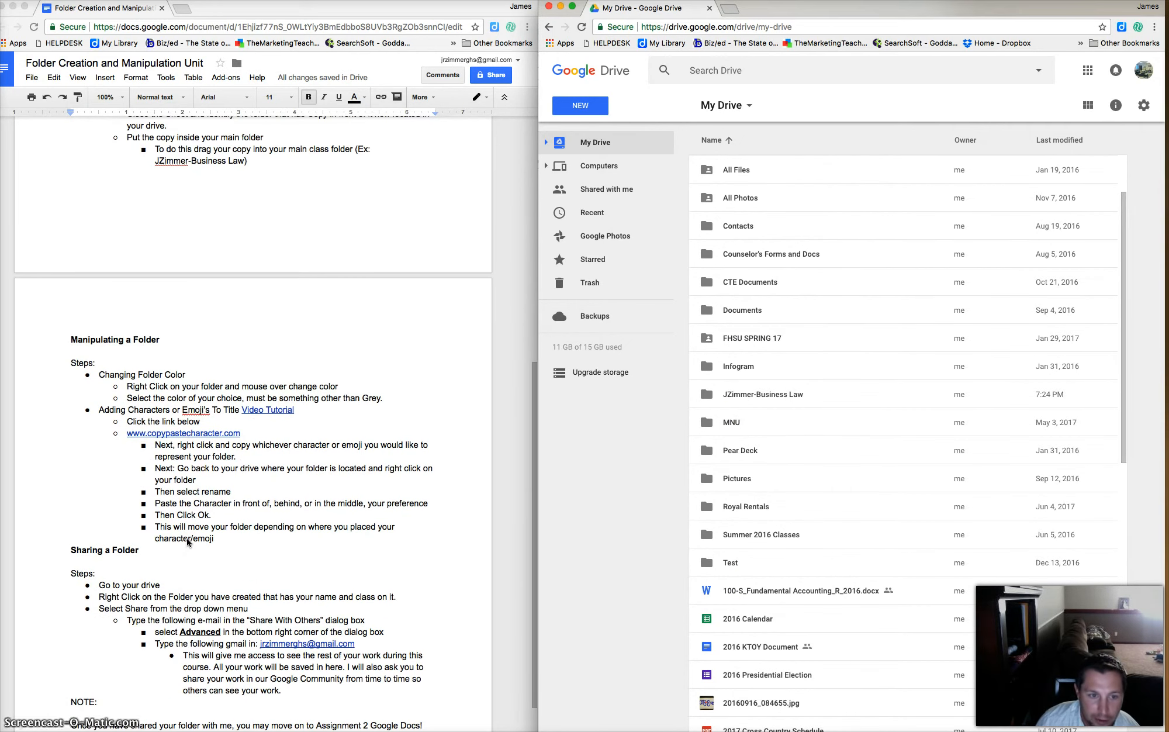
scroll(187, 543, "down", 3)
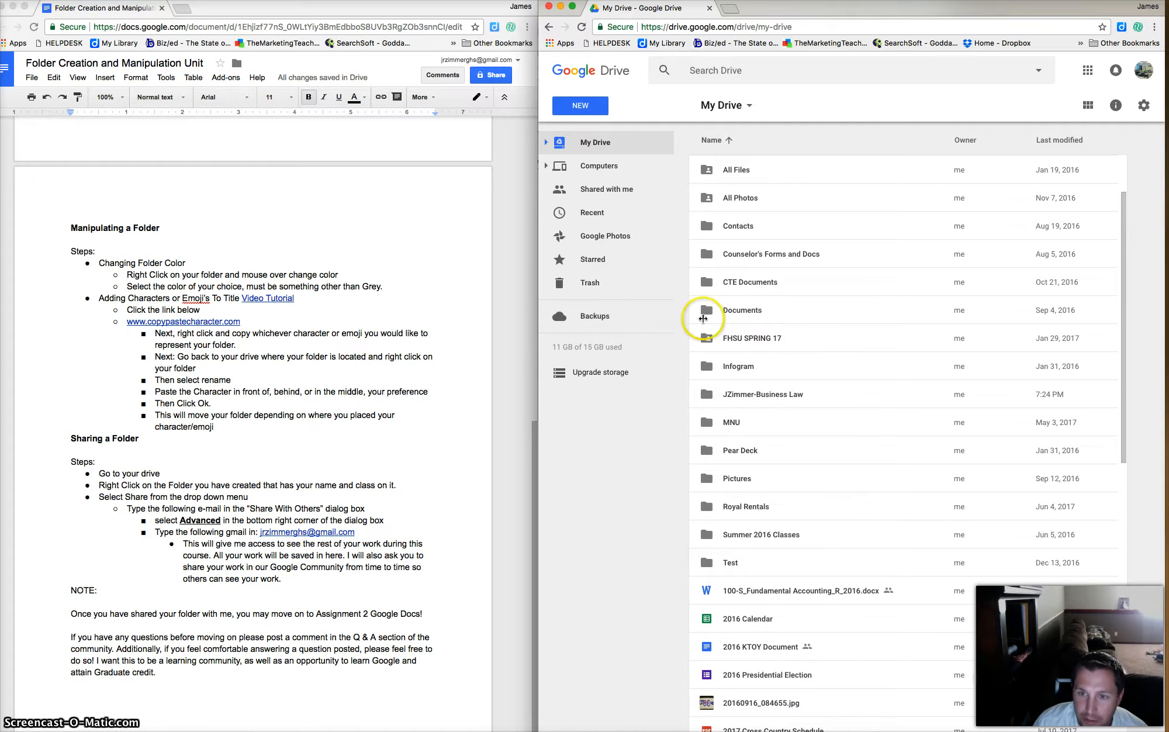
left_click(768, 394)
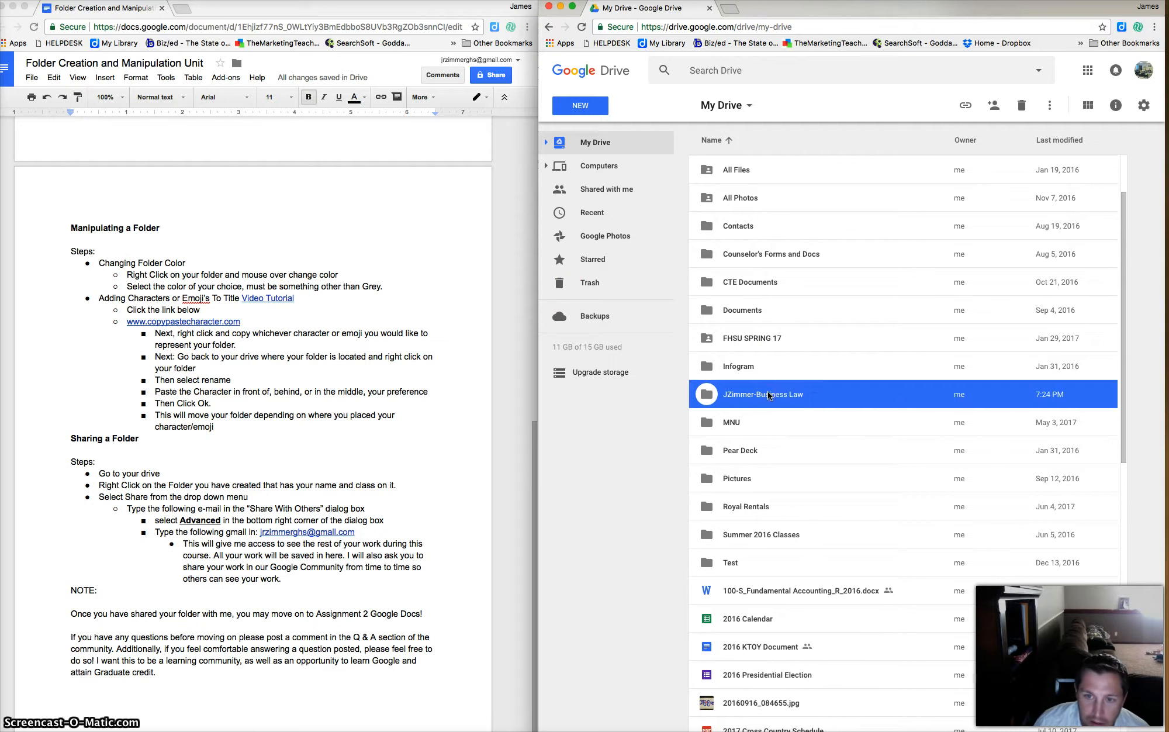
right_click(769, 395)
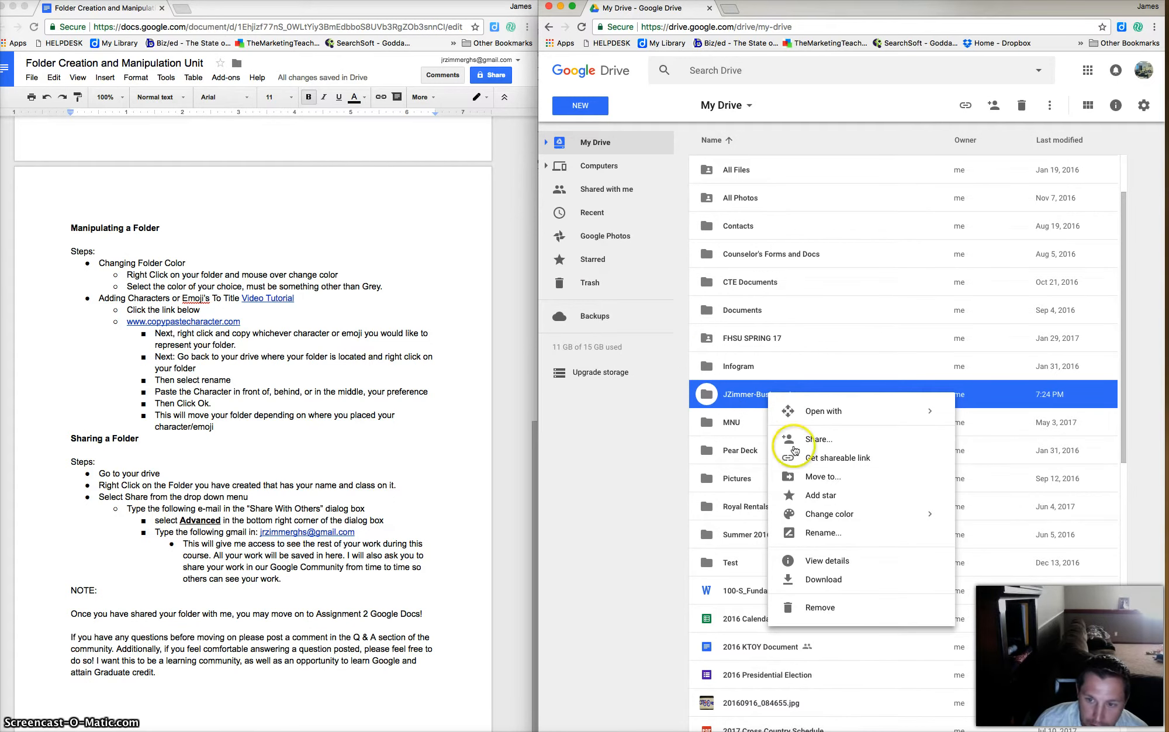
mouse_move(830, 520)
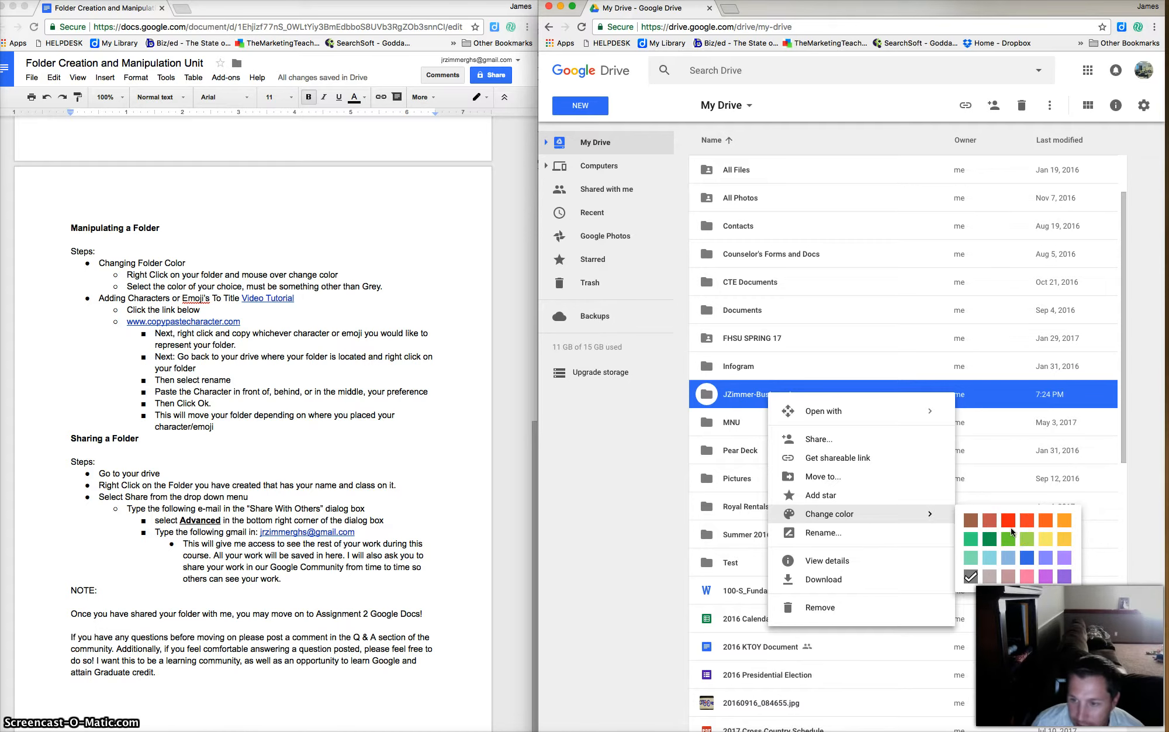
left_click(1027, 558)
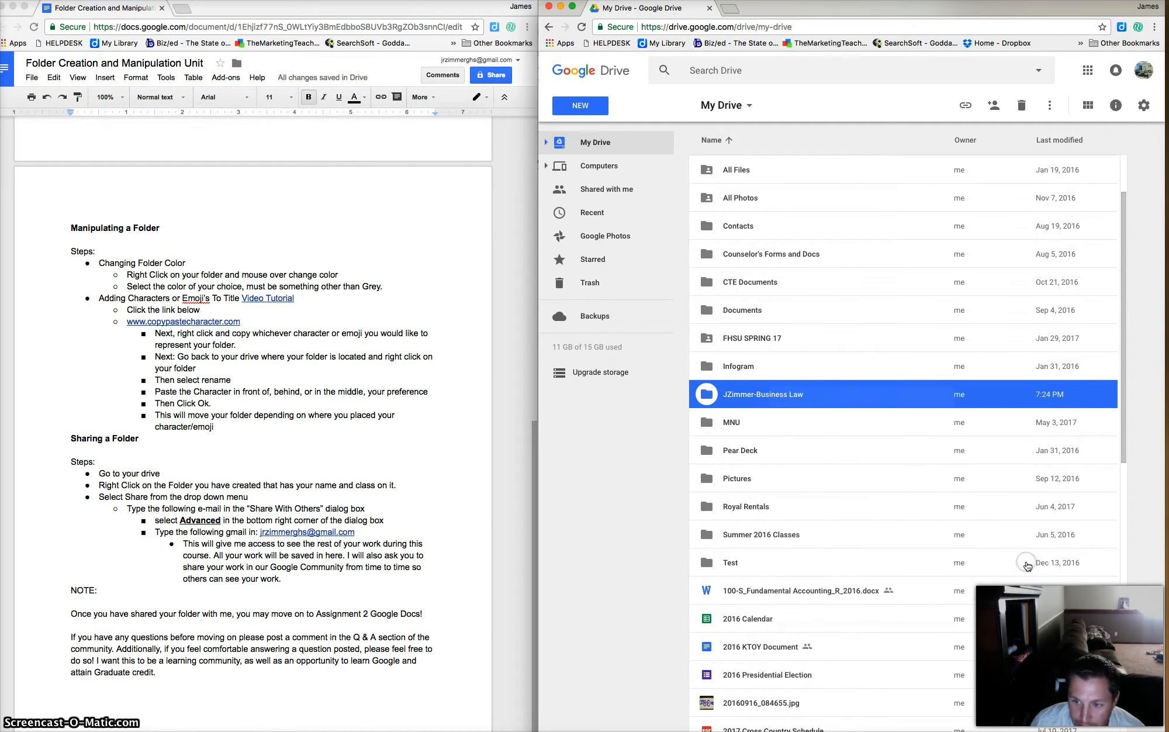
scroll(830, 328, "up", 5)
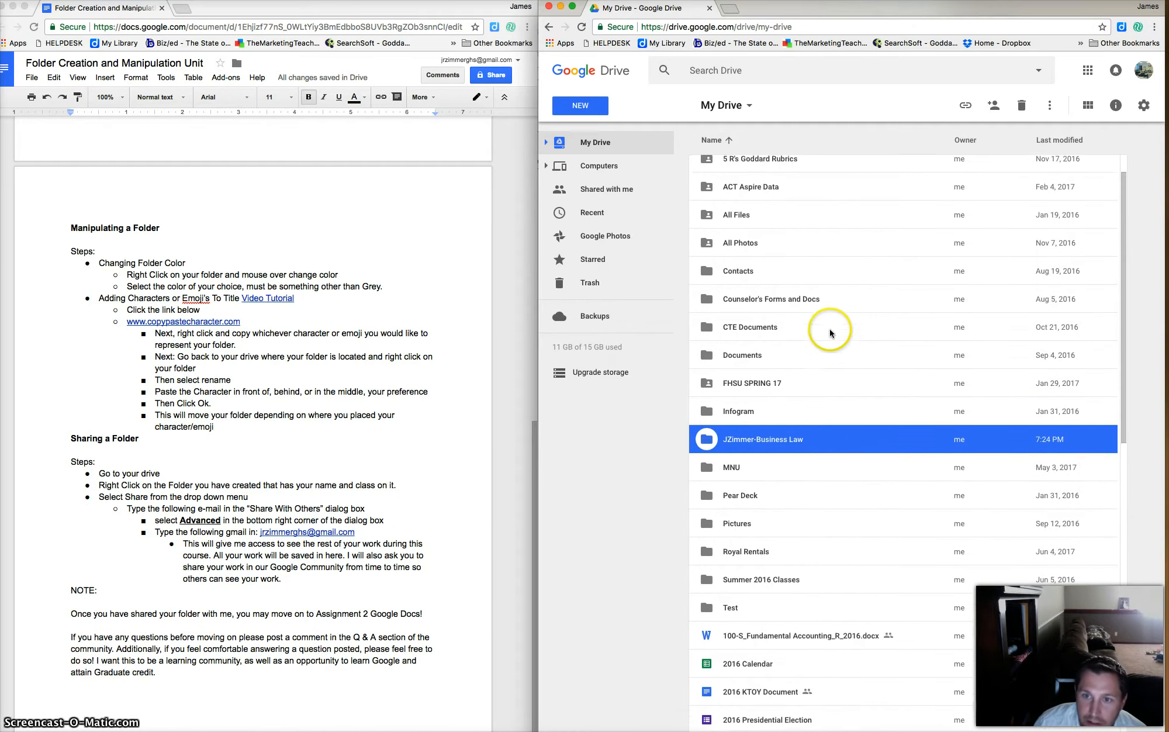
left_click(823, 304)
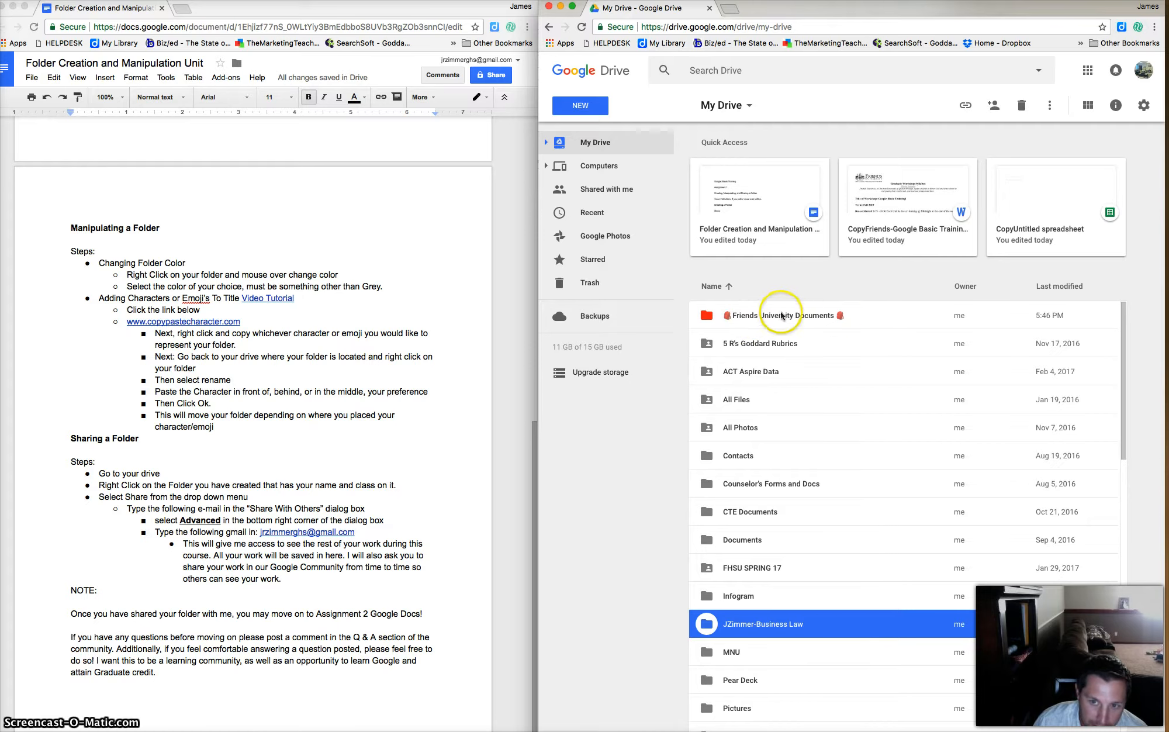
scroll(802, 400, "down", 5)
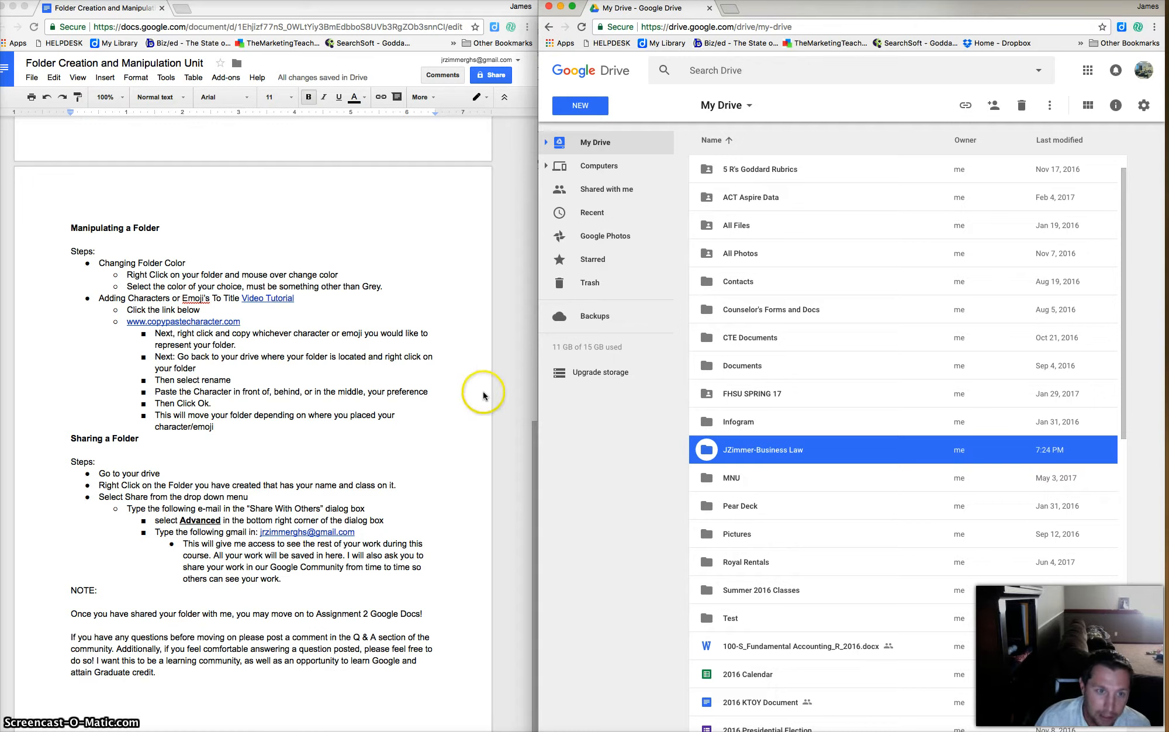
Open the copypastecharacter.com link from the assignment instructions document.
left_click(191, 326)
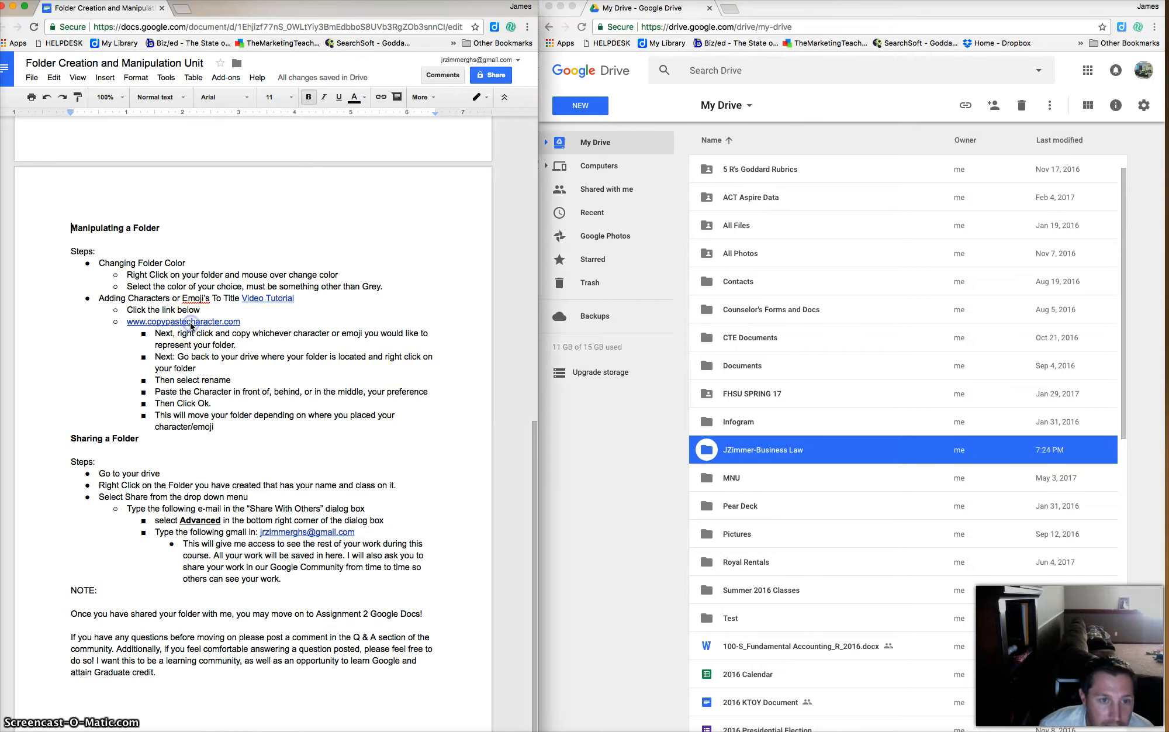
left_click(192, 323)
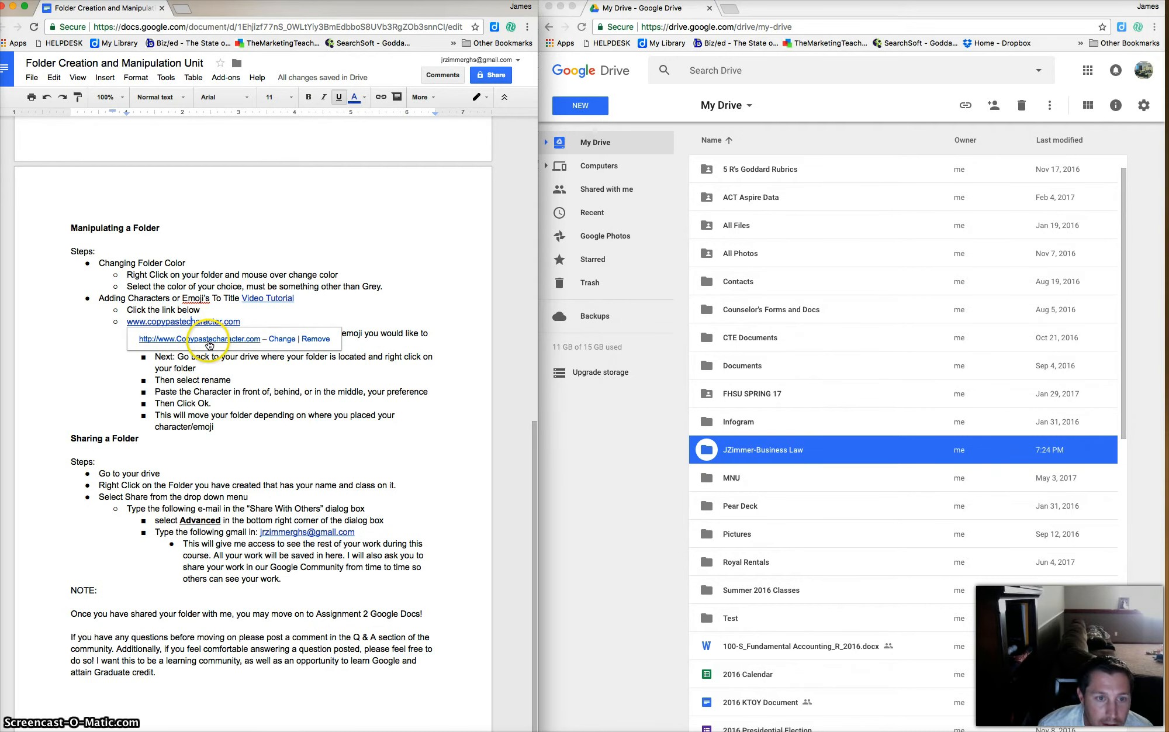
left_click(208, 339)
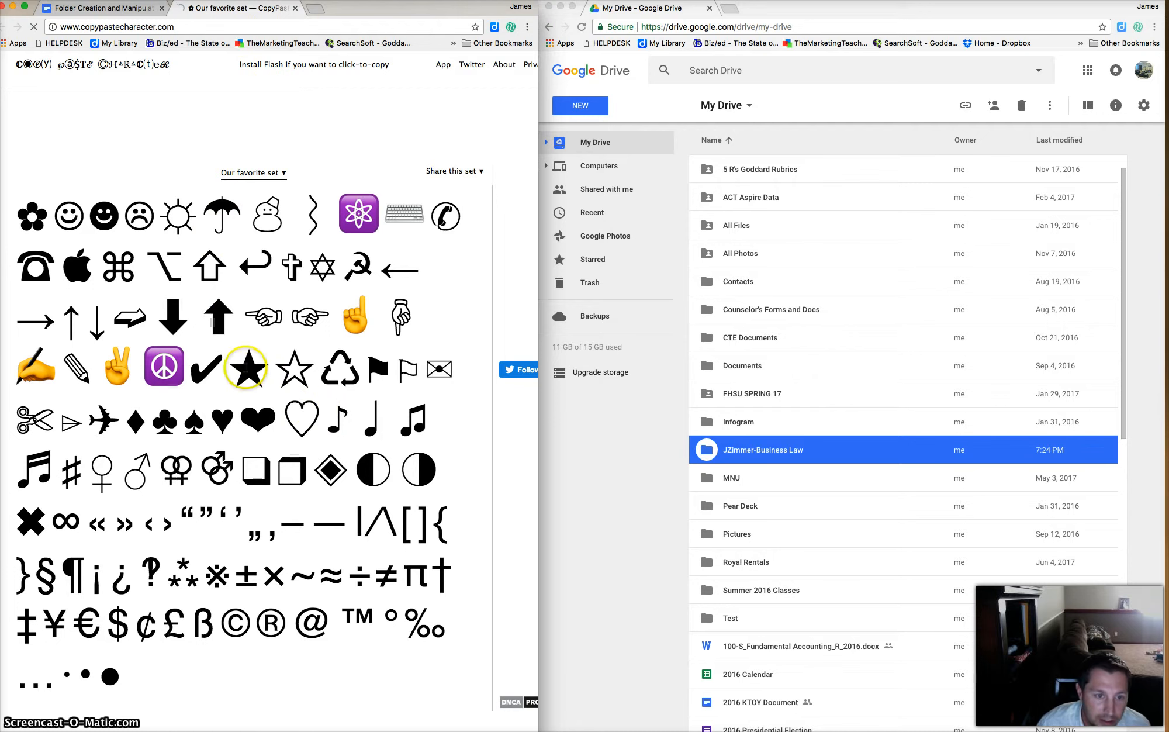
Switch to the Emojis set and pick the Statue of Liberty emoji.
left_click(283, 175)
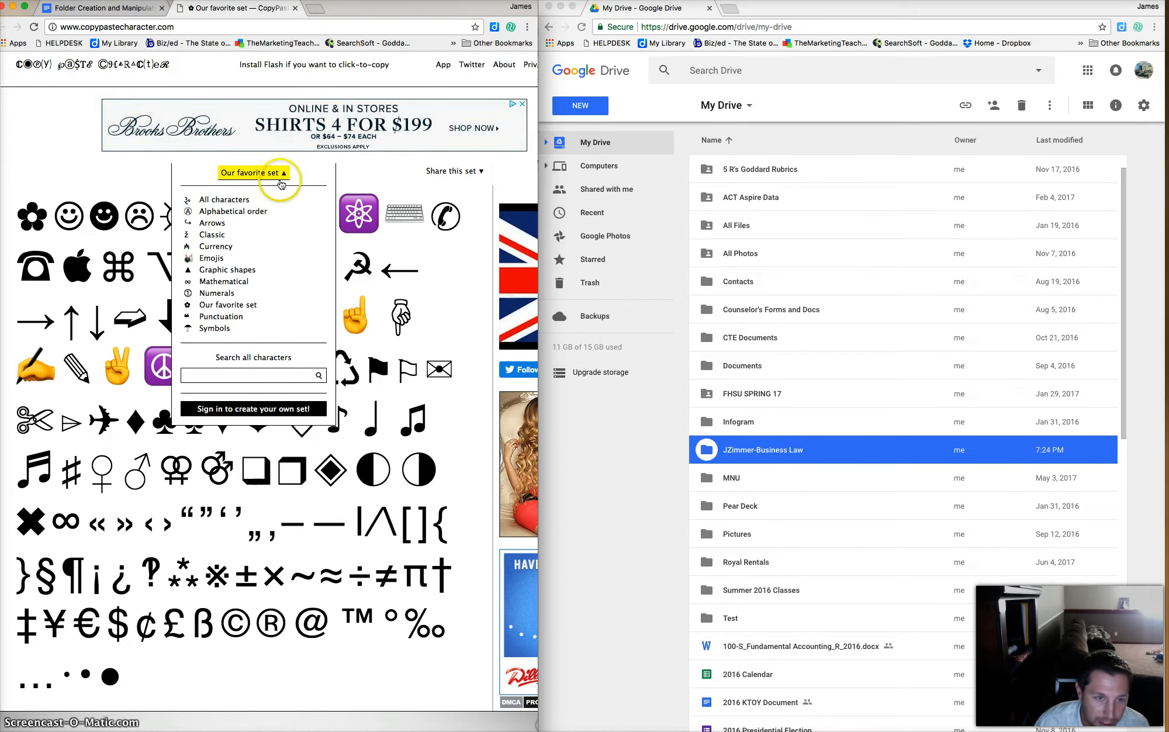
left_click(227, 260)
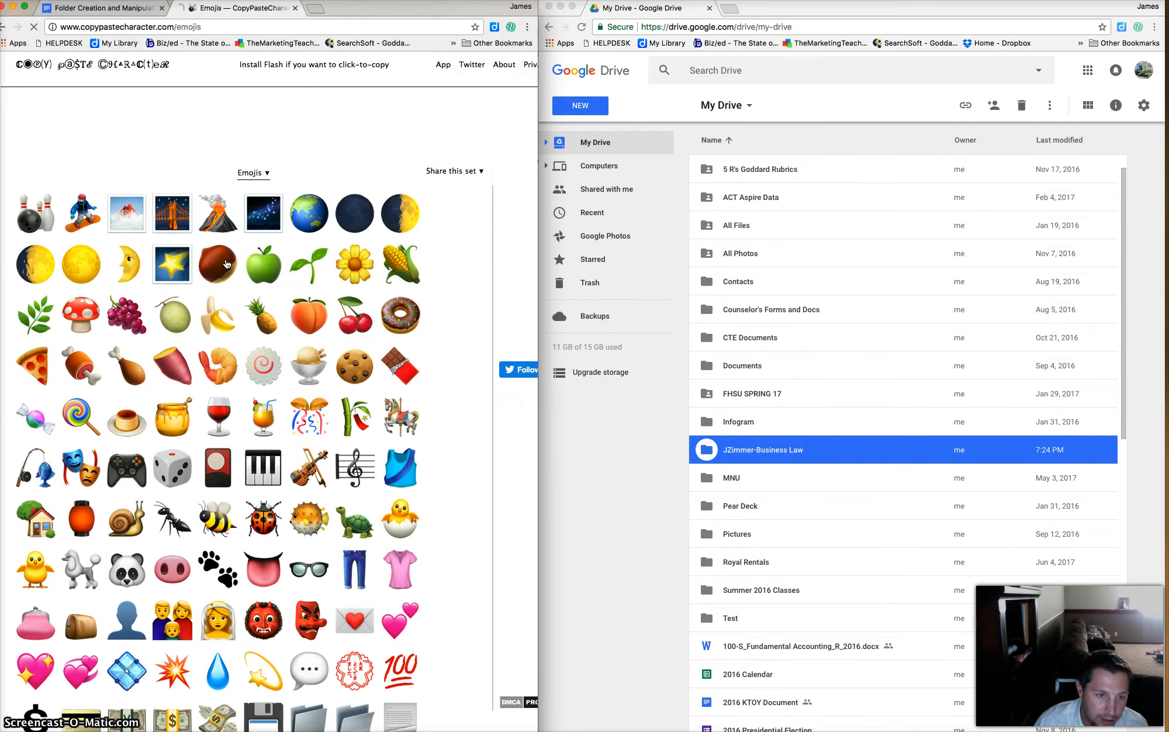
left_click(227, 308)
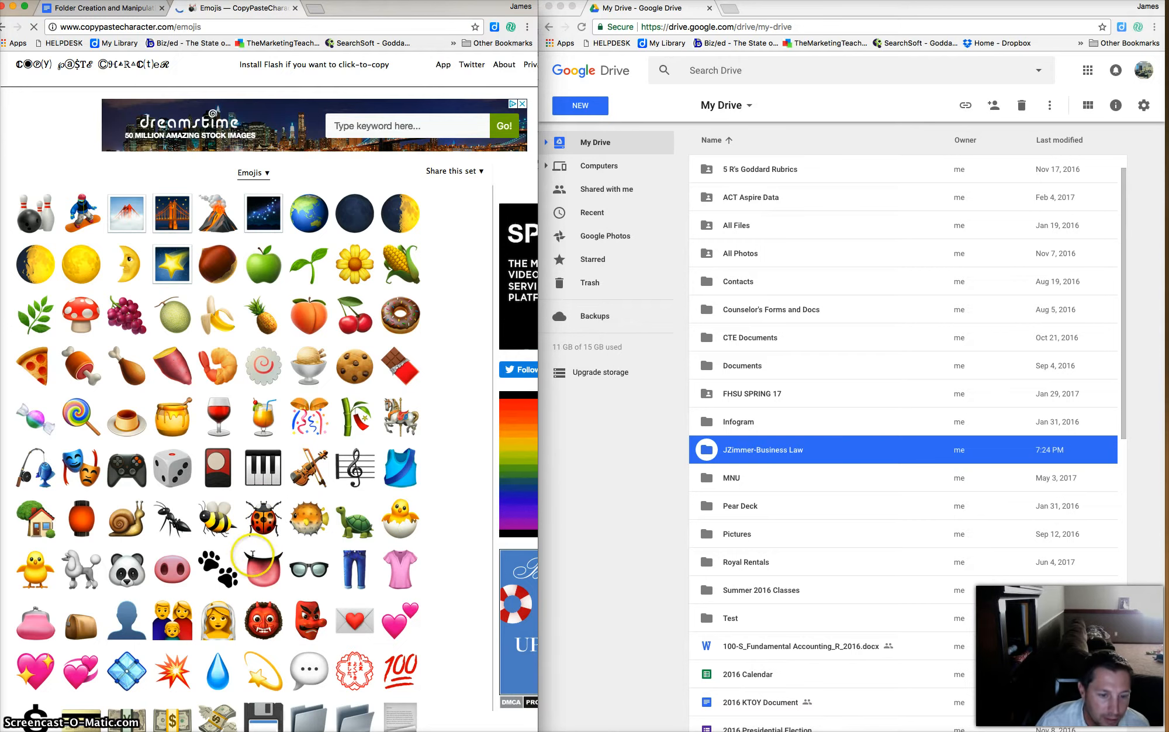
scroll(430, 461, "down", 15)
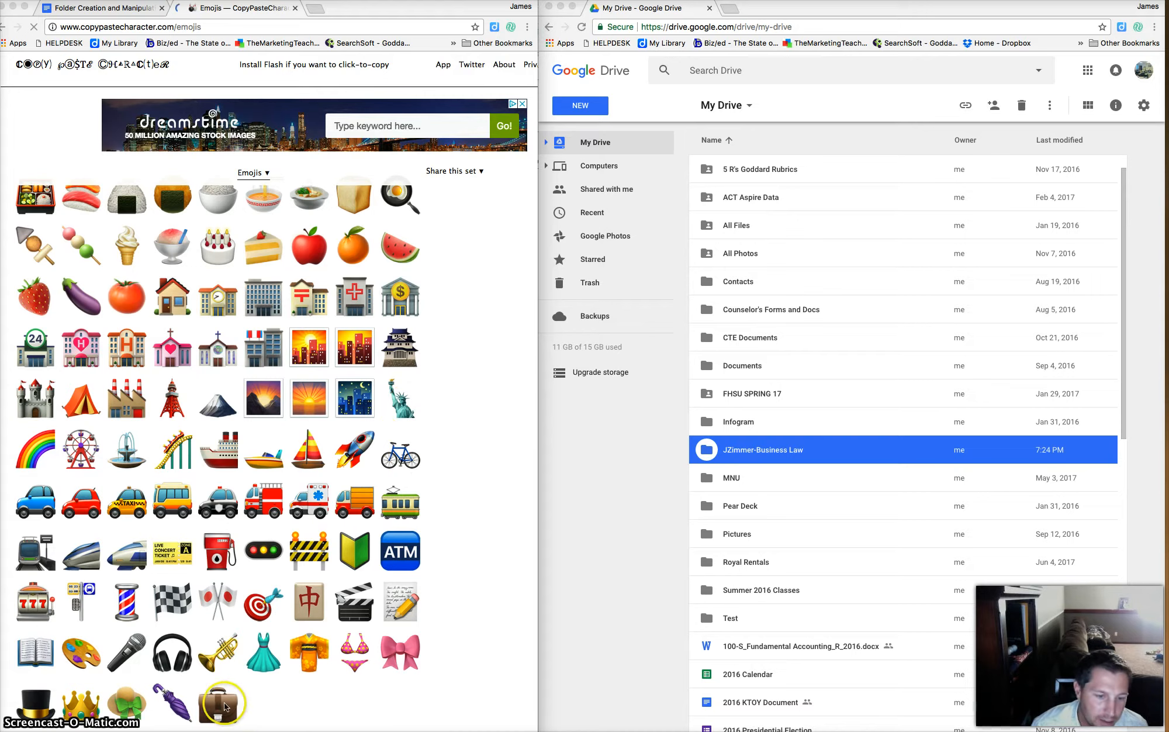
left_click(405, 411)
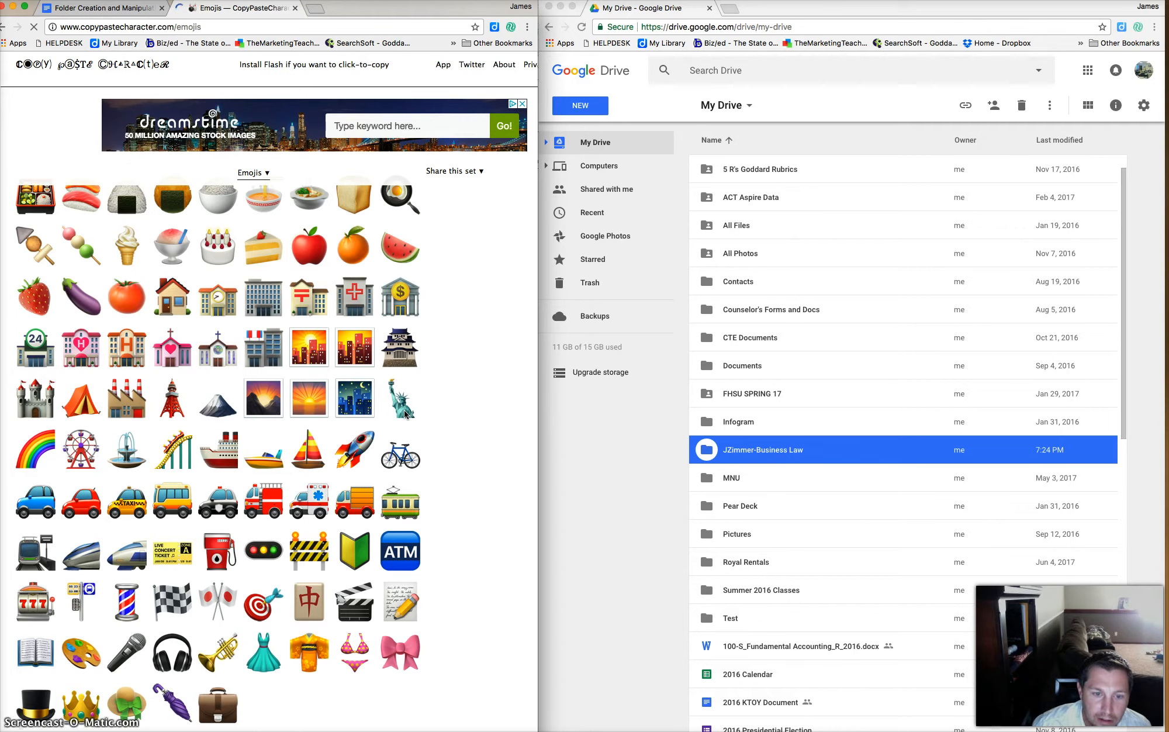
Copy the Statue of Liberty emoji and select the Business Law folder in Drive.
right_click(404, 413)
key("super+c")
left_click(420, 438)
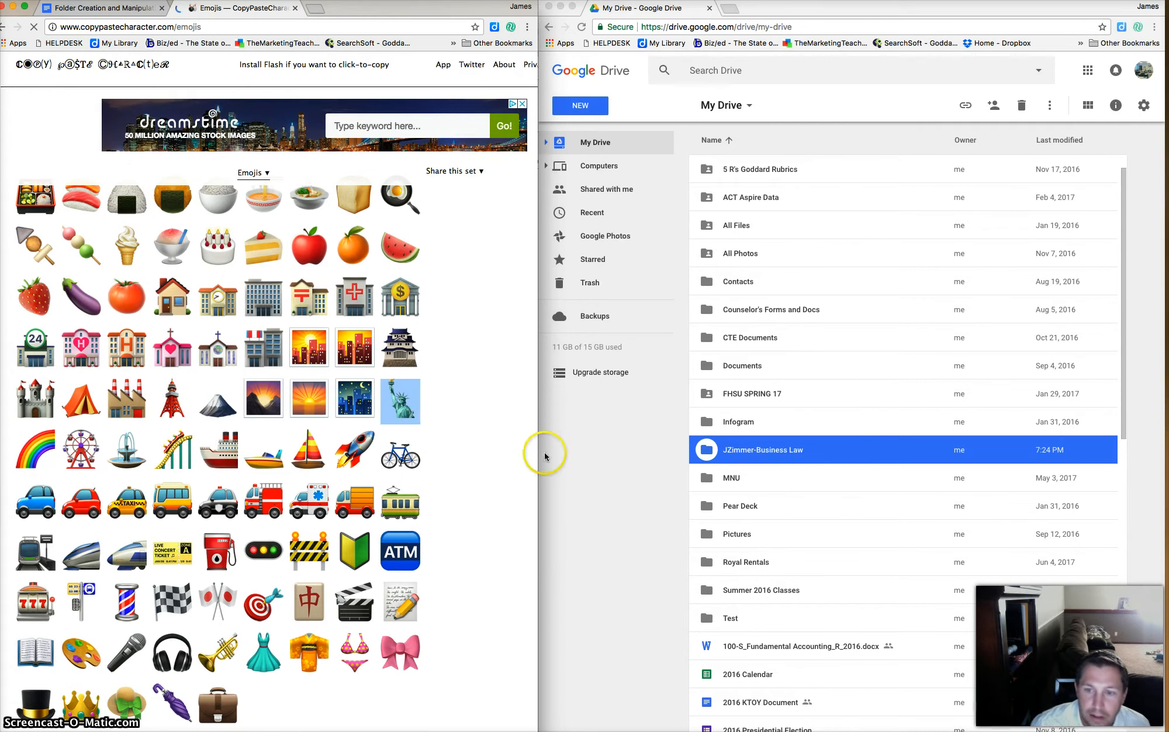
left_click(661, 456)
left_click(783, 456)
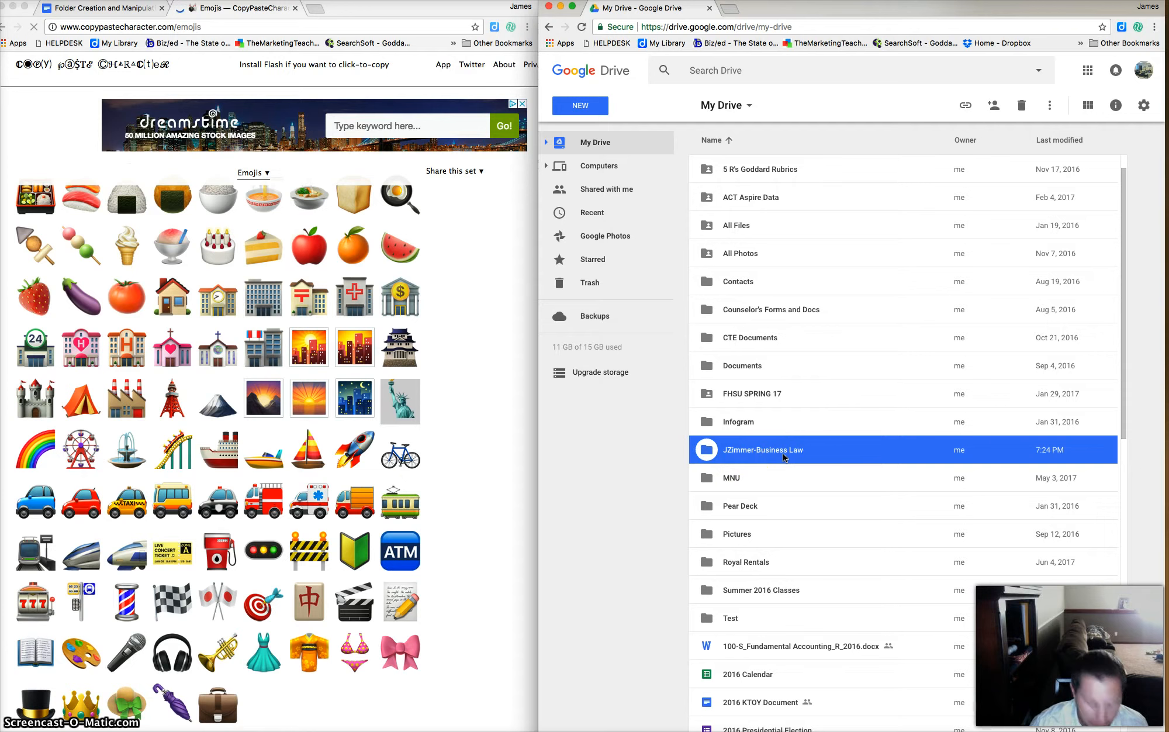
right_click(783, 455)
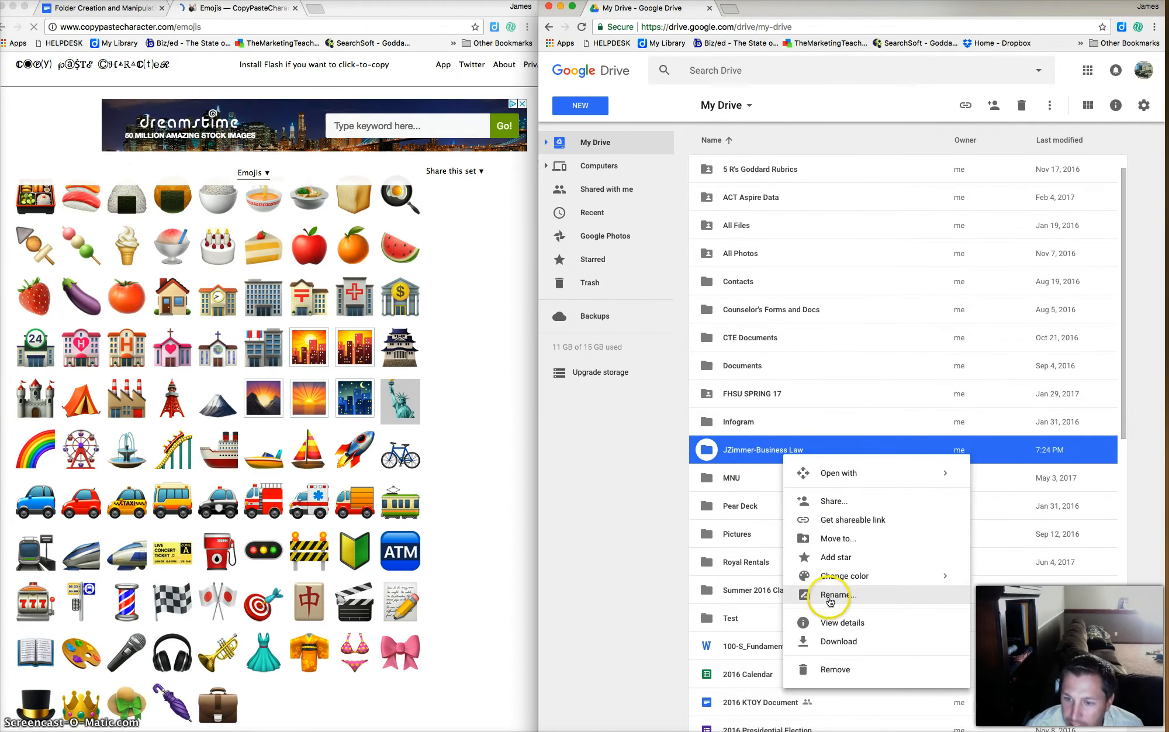
left_click(821, 595)
left_click(847, 421)
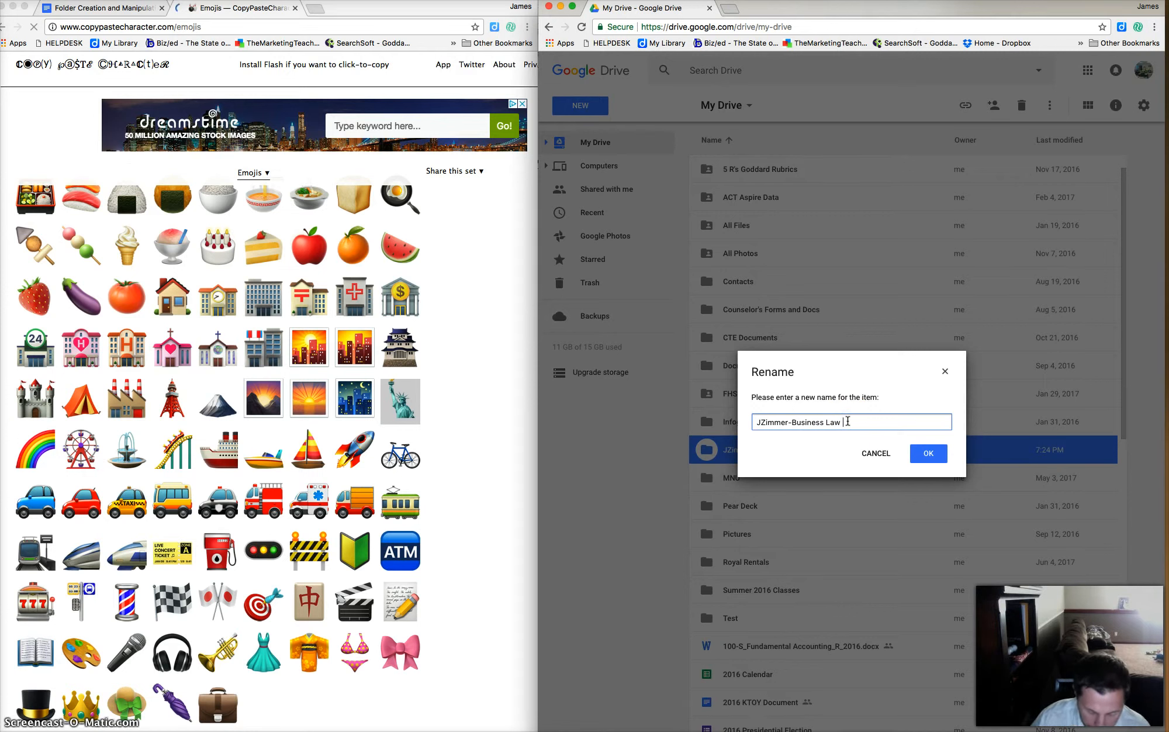
key("super+v")
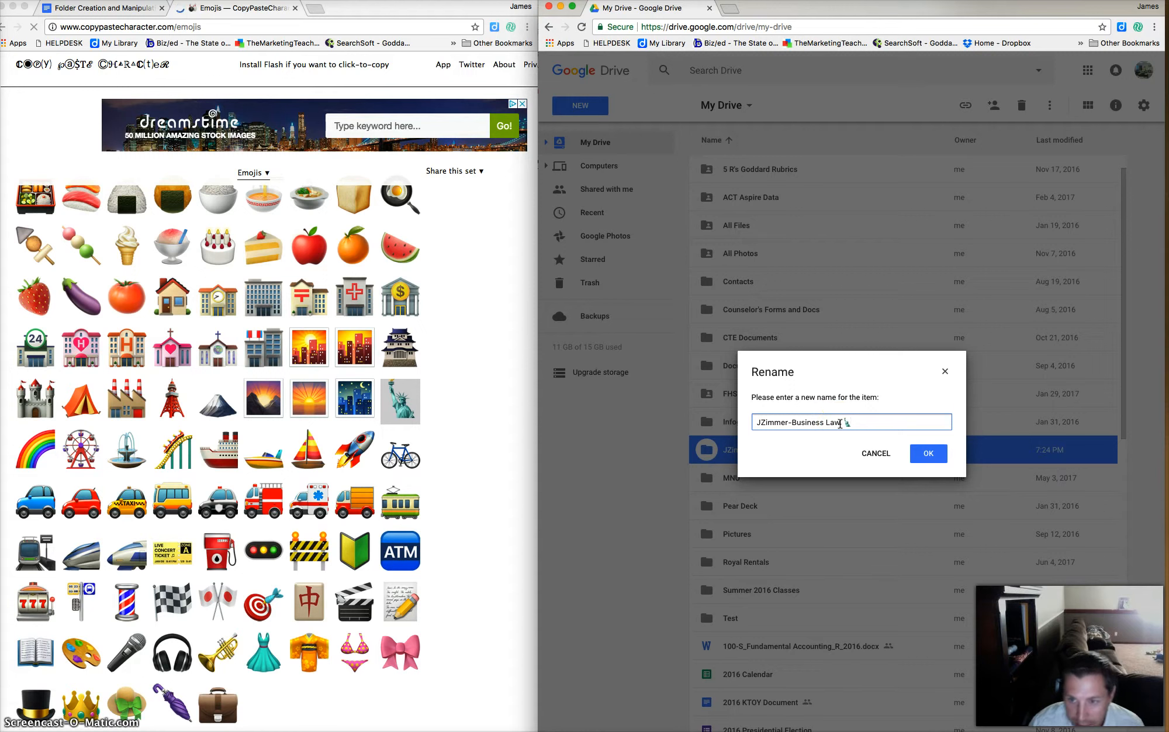
left_click(847, 425)
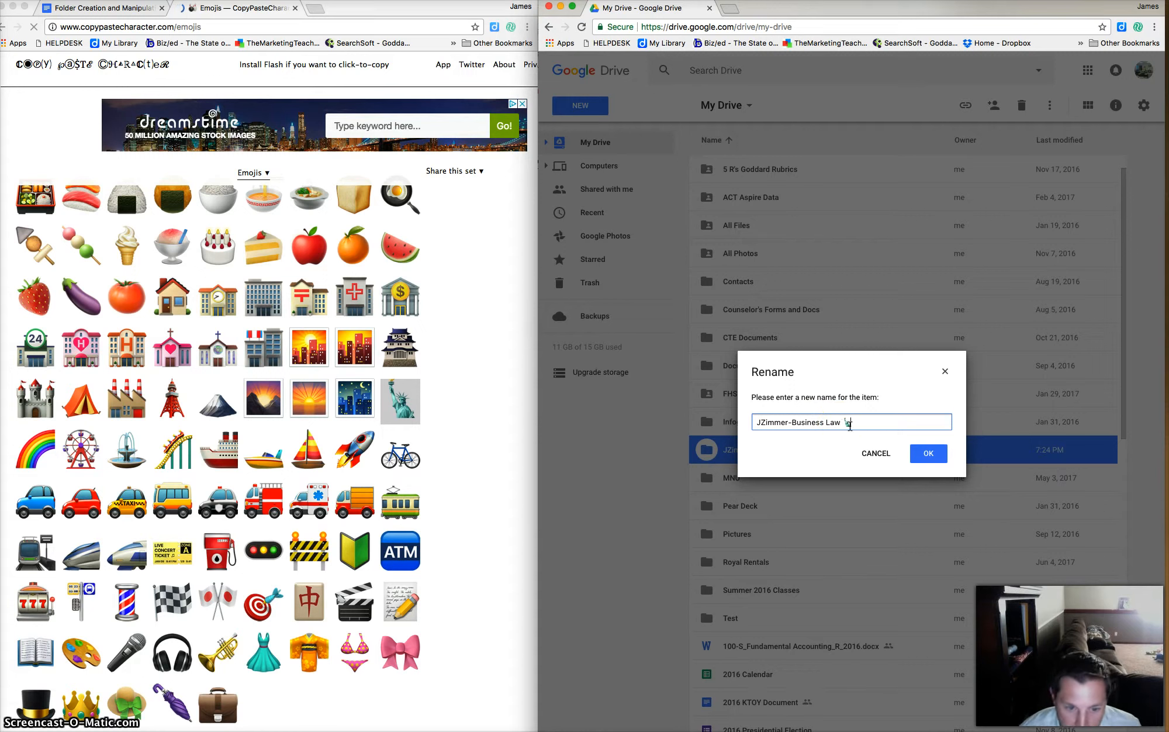
left_click(849, 426)
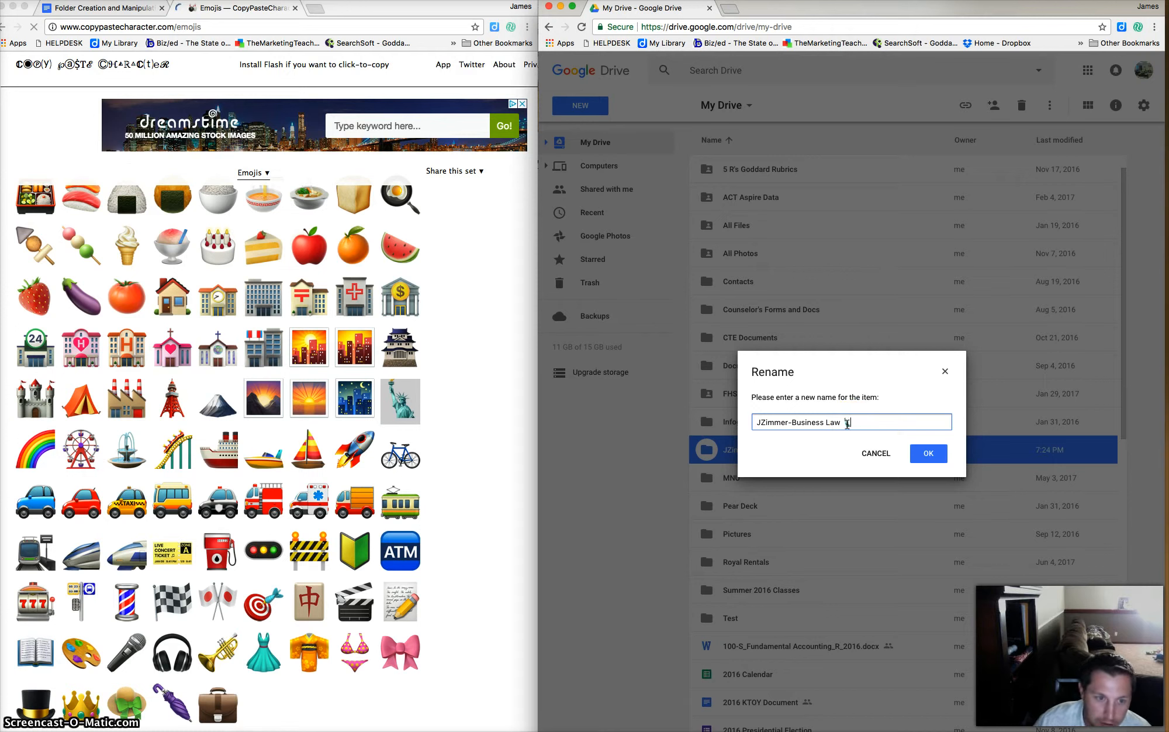
left_click(848, 425)
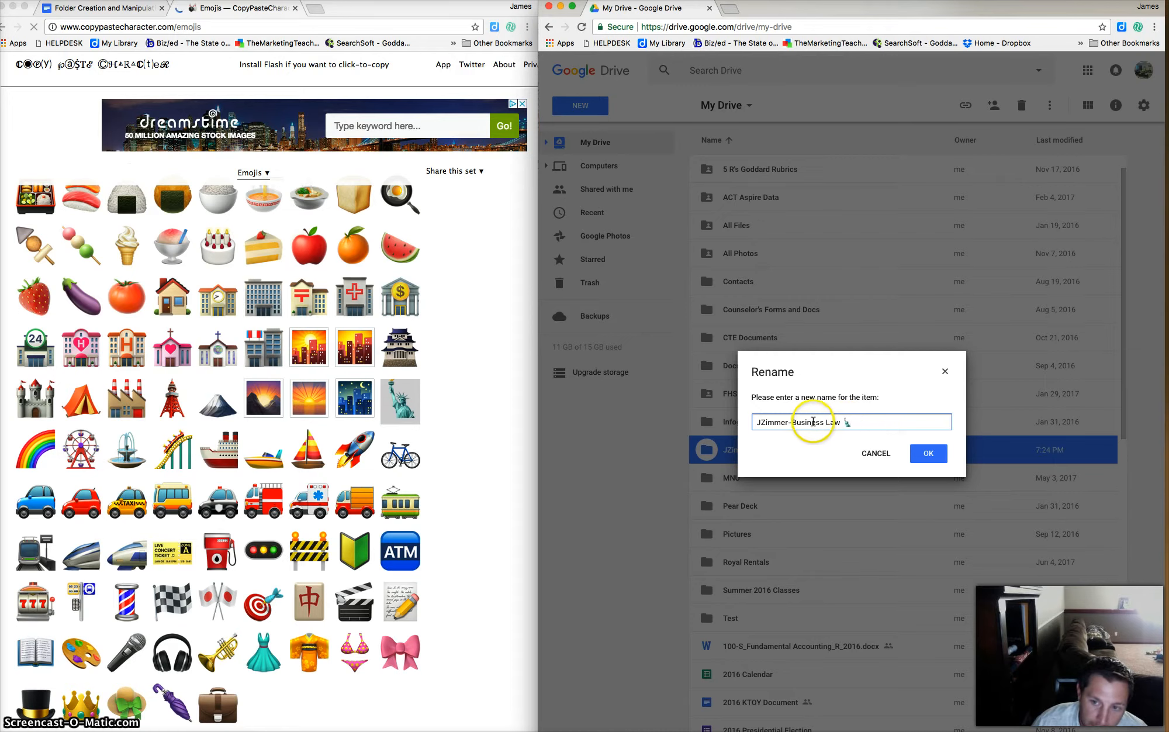
left_click(807, 425)
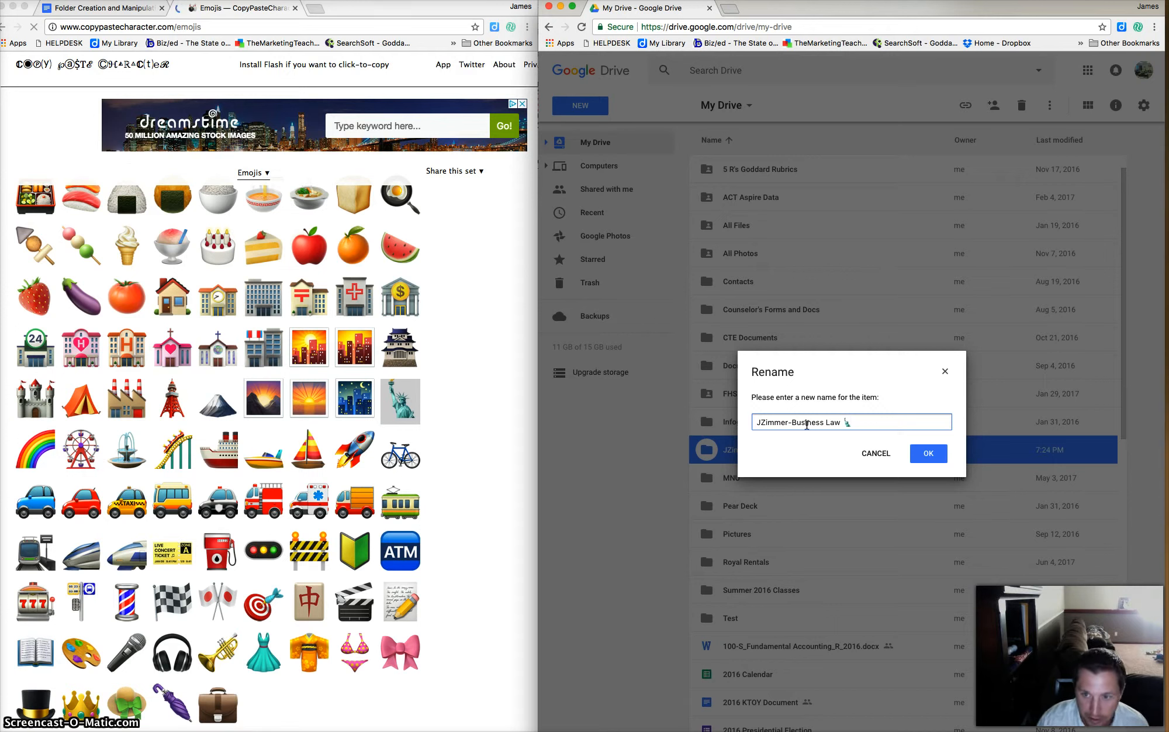
left_click(852, 423)
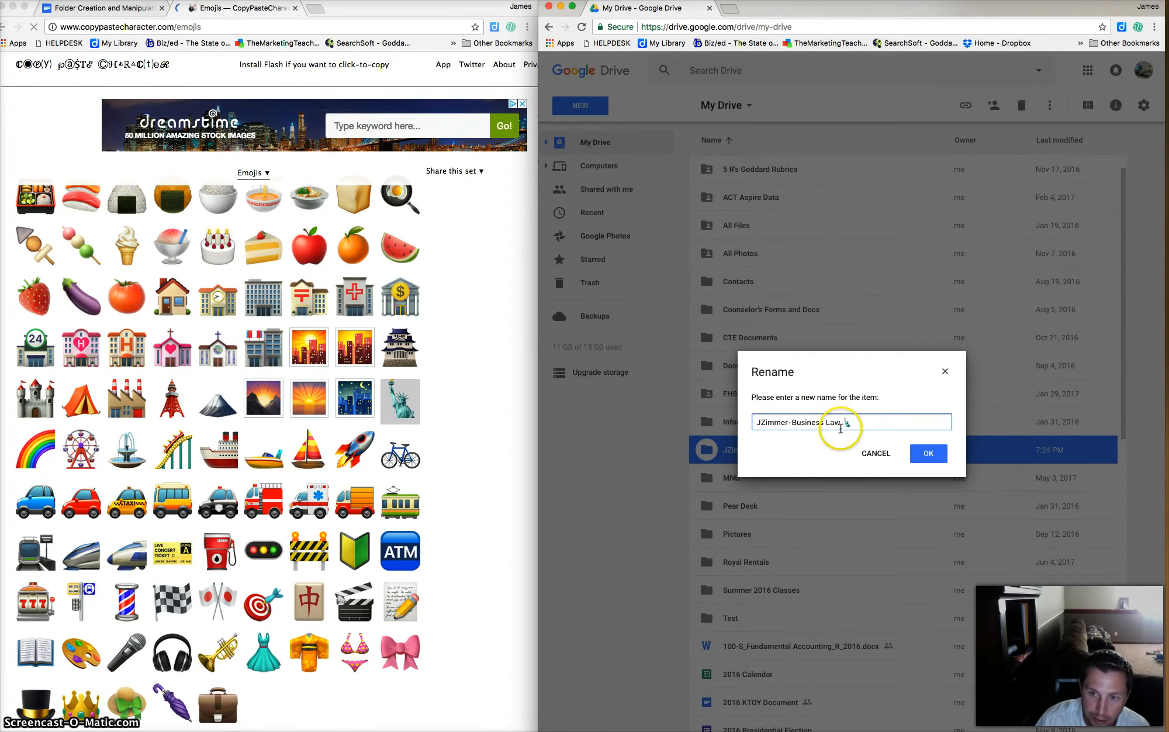
Confirm the emoji folder name, view the unit instructions doc, then return to Drive.
left_click(927, 453)
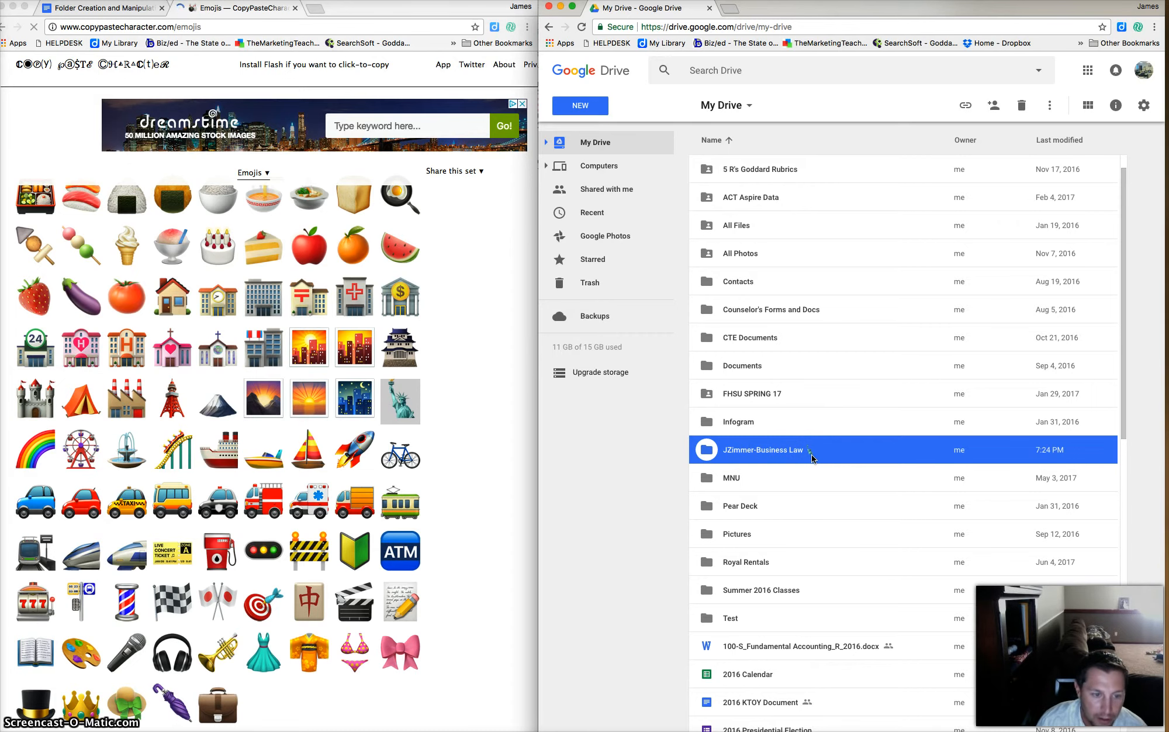
left_click(110, 9)
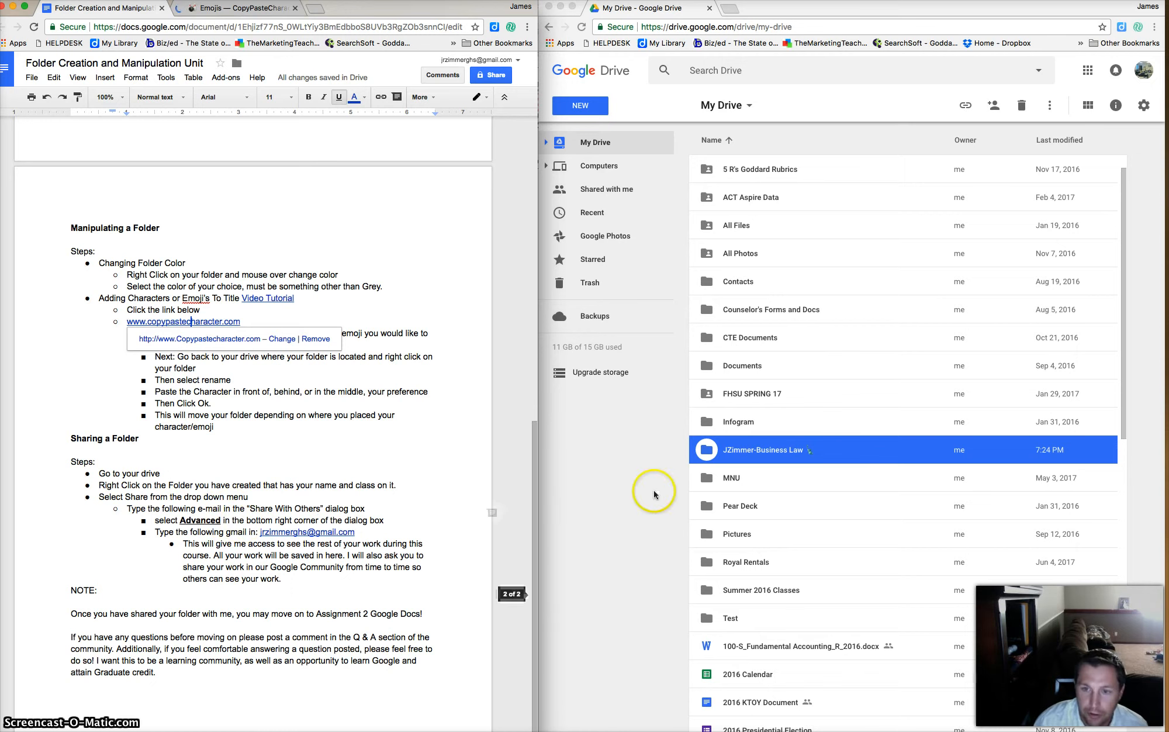
left_click(756, 458)
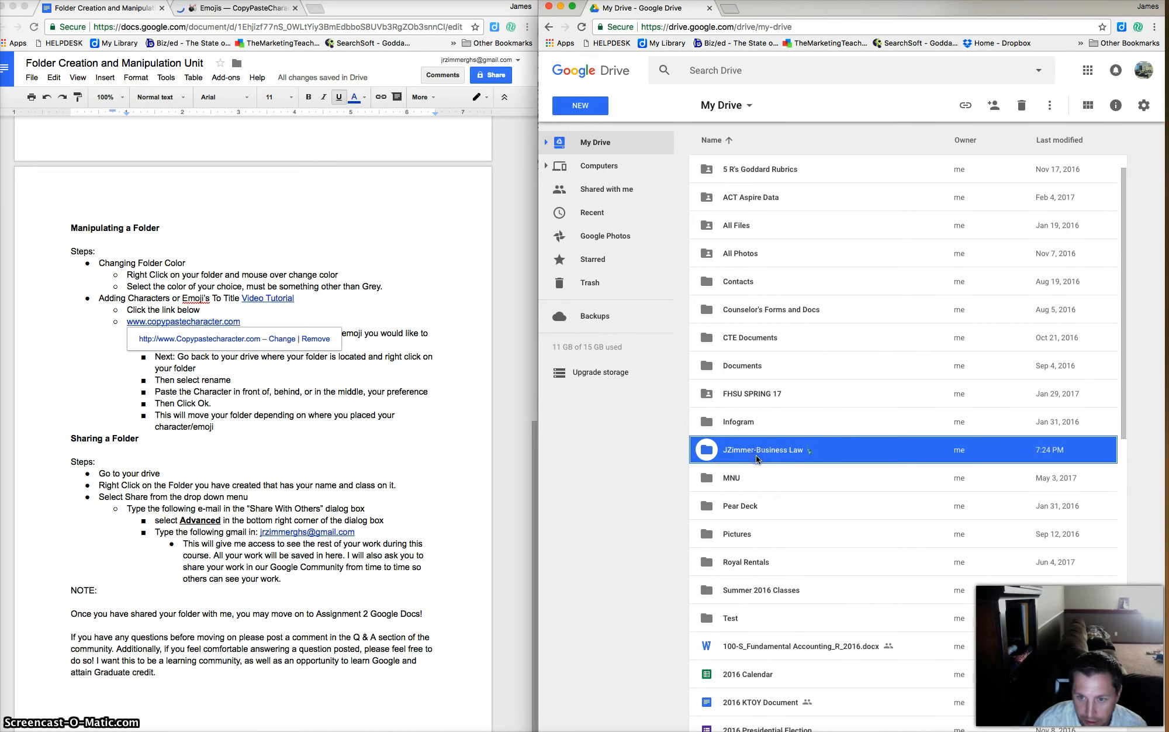
Open the class folder's advanced sharing settings, keeping invitees on 'Can organize, add and edit'.
right_click(756, 455)
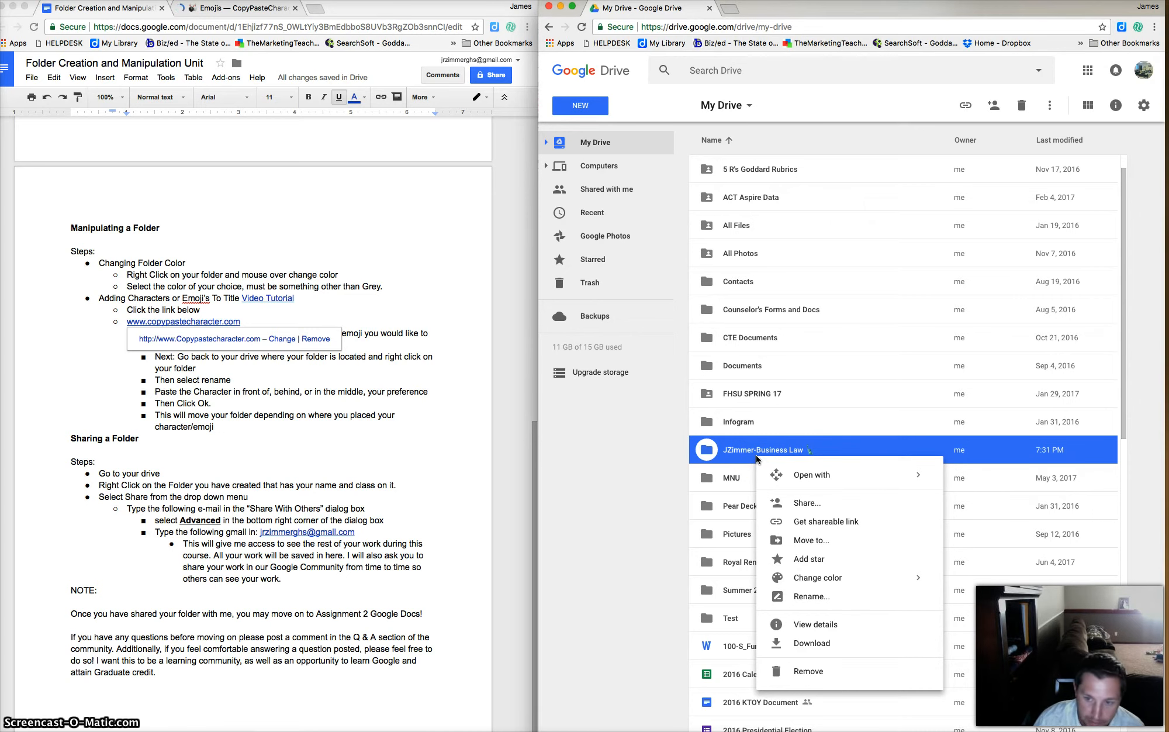
left_click(800, 506)
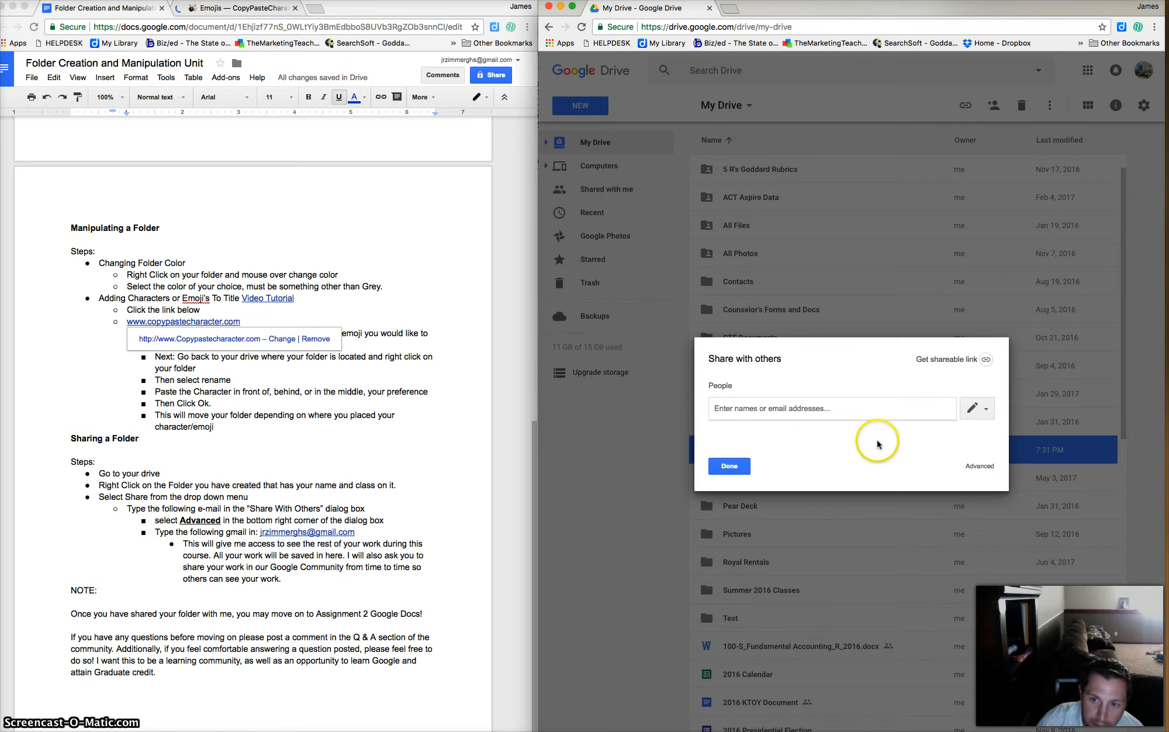
left_click(979, 466)
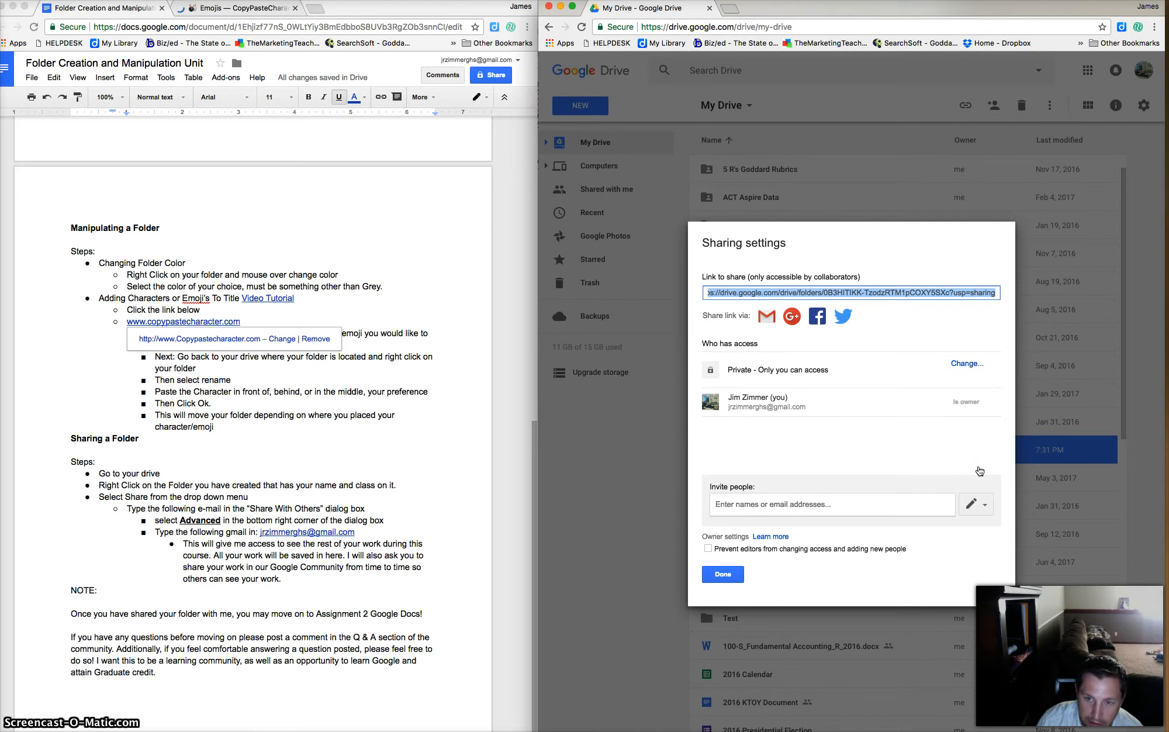
left_click(984, 505)
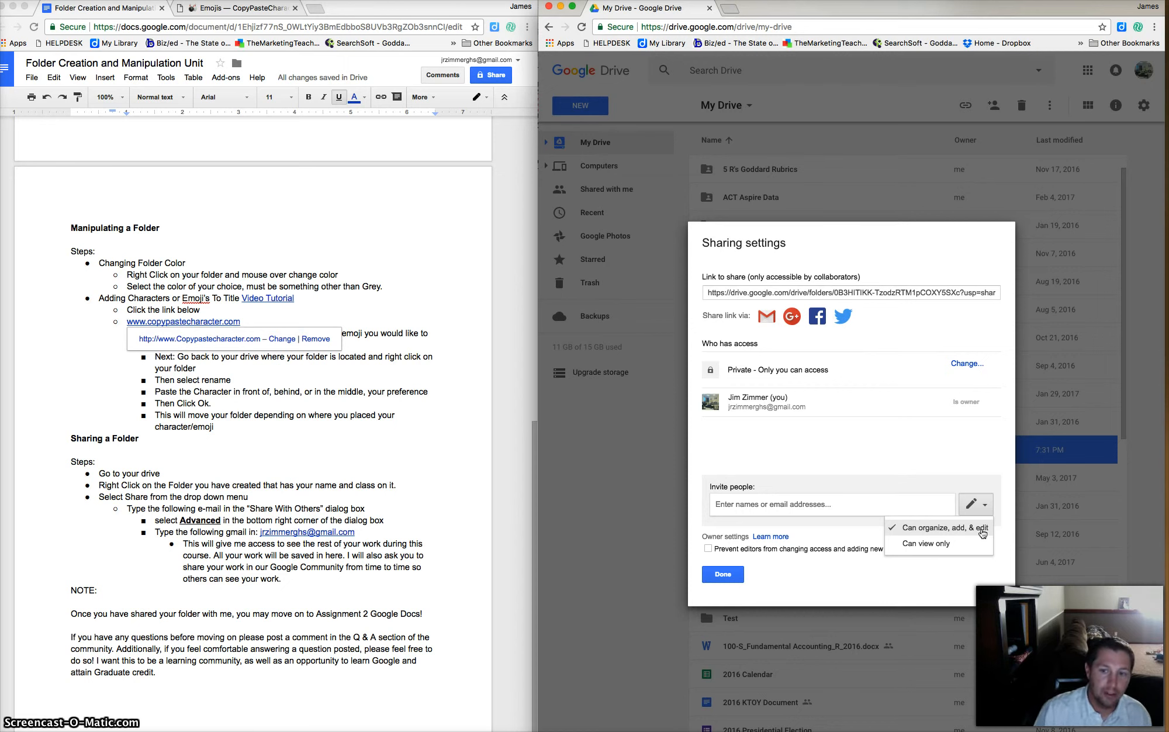
left_click(988, 504)
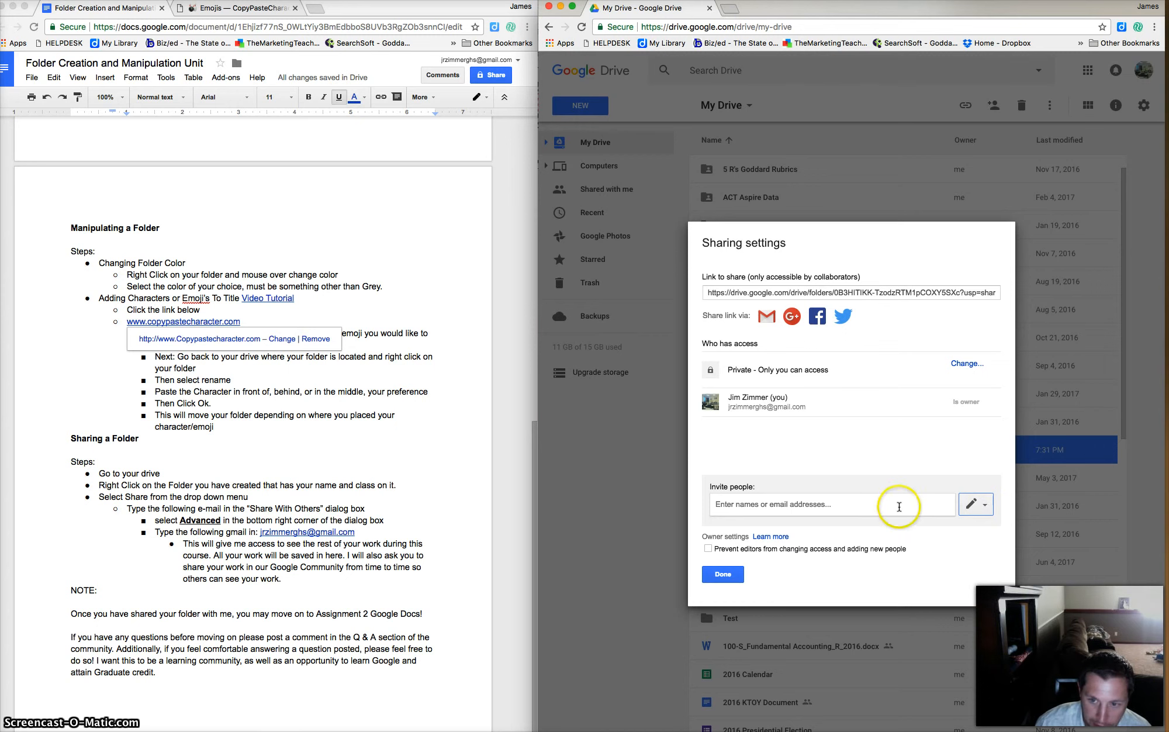
left_click(835, 506)
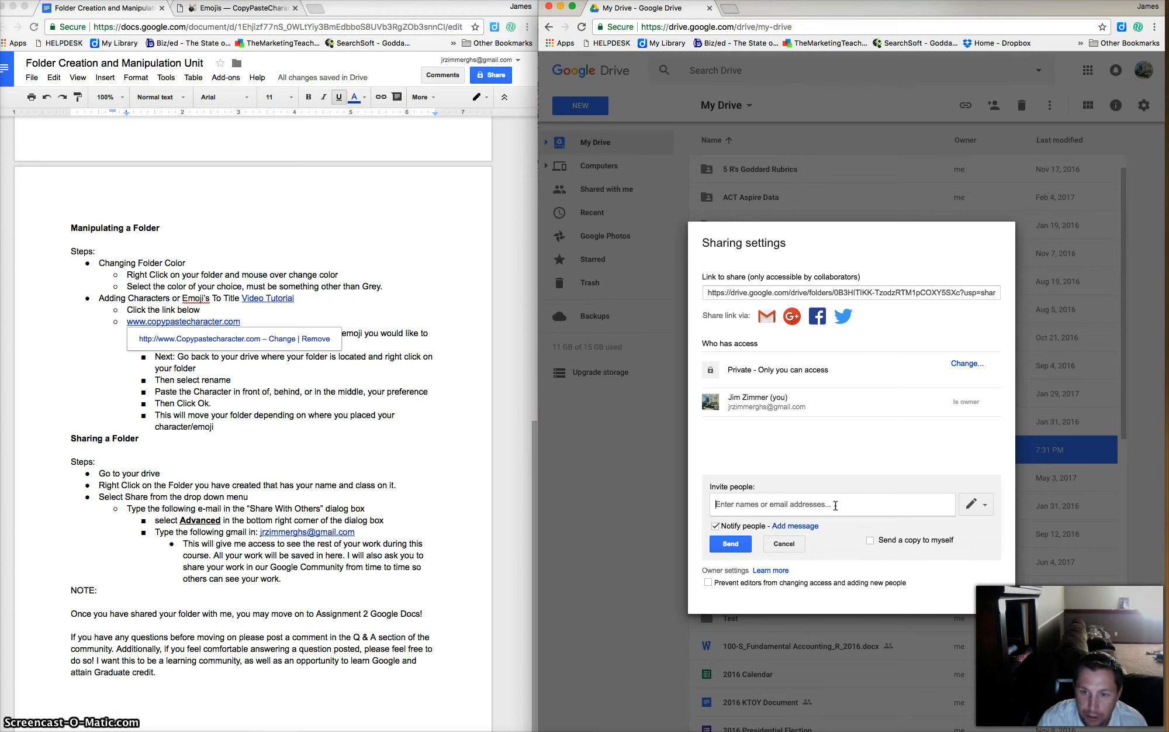
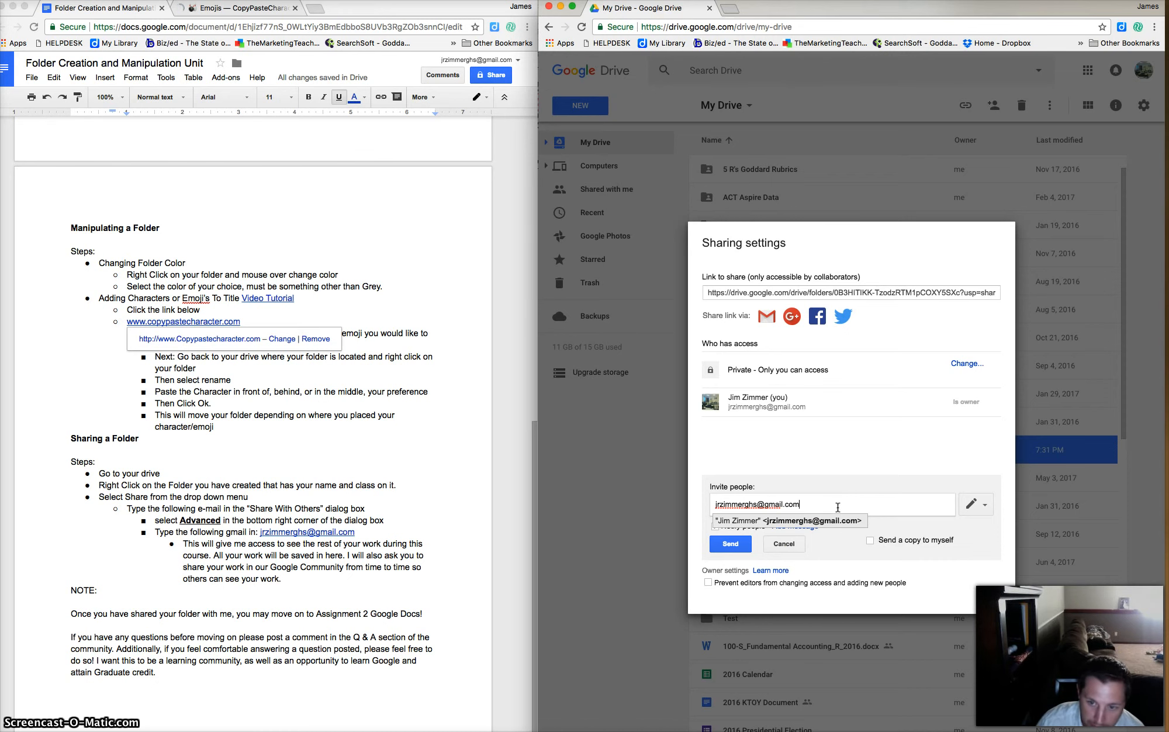
Enter the instructor's Gmail address as invitee, then cancel the invite and close sharing settings.
left_click(732, 549)
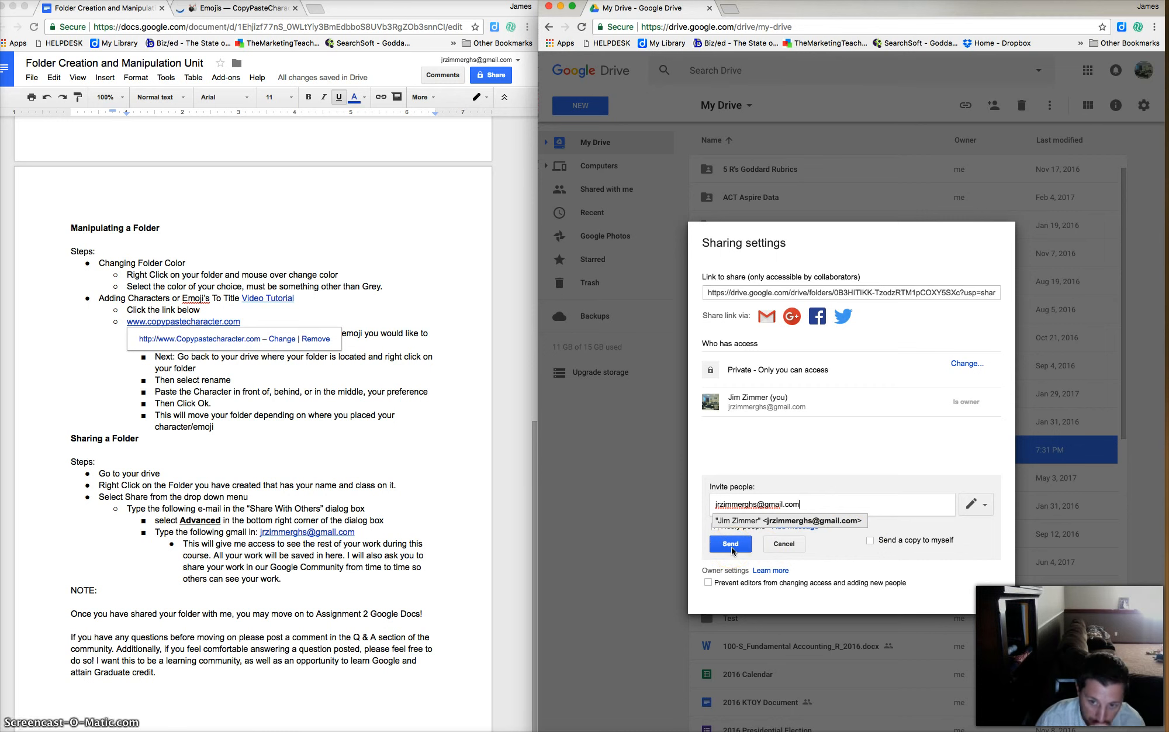
left_click(784, 545)
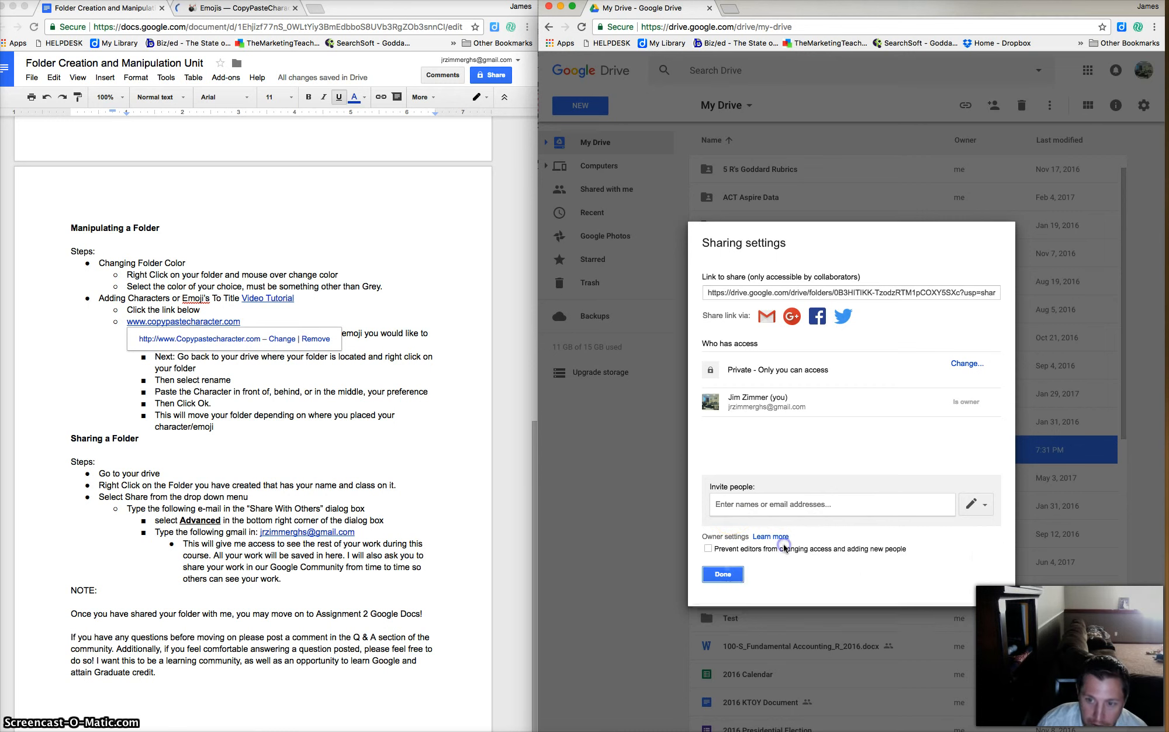
left_click(723, 575)
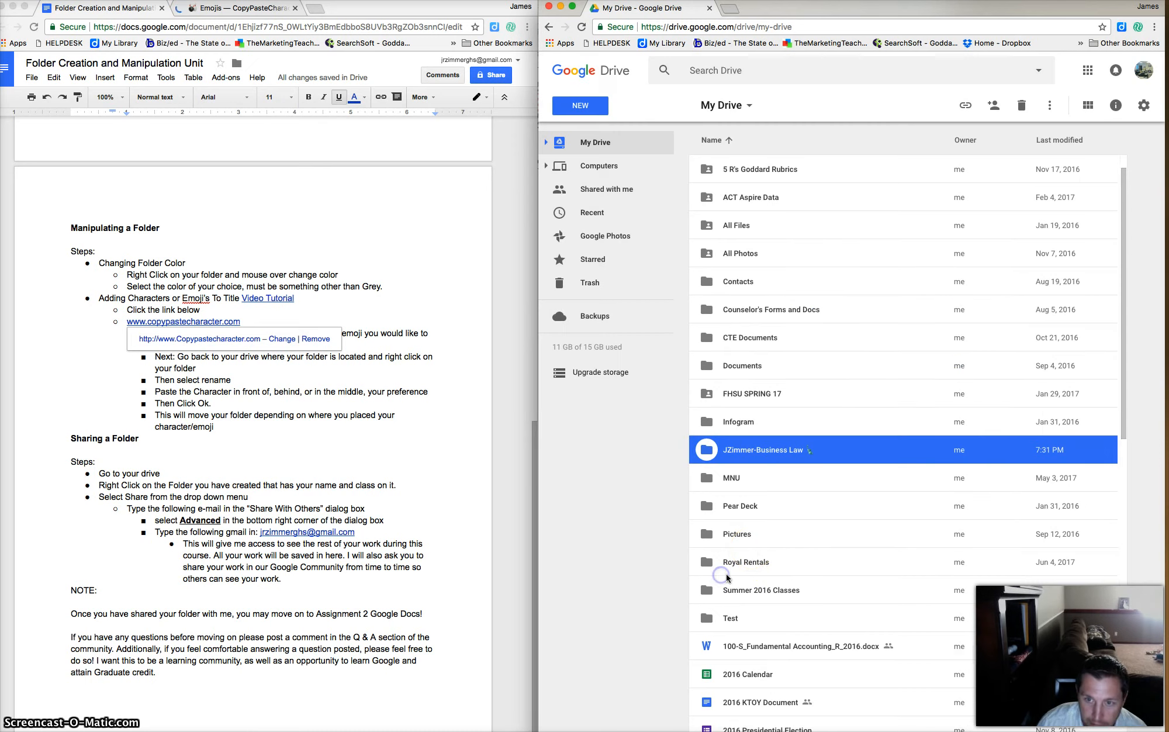